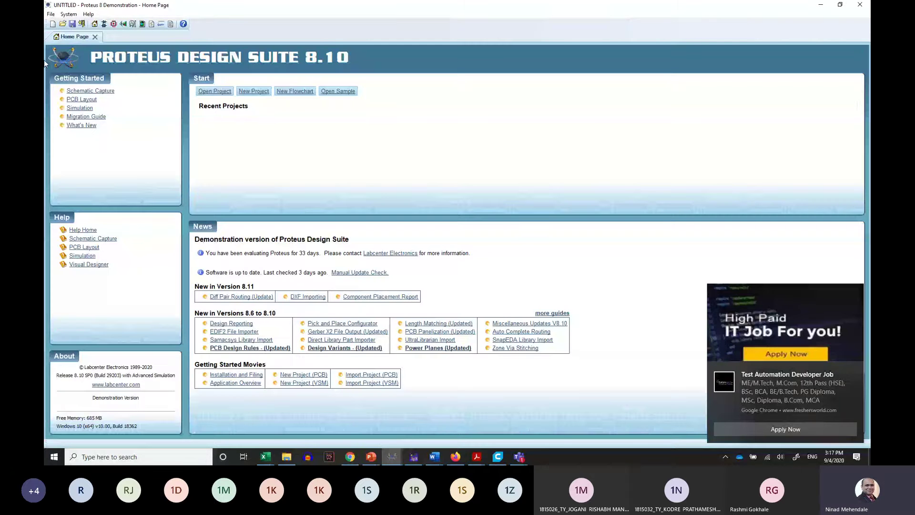
Create a new project on the DEFAULT schematic template, finishing the wizard into Schematic Capture
key("ctrl+n")
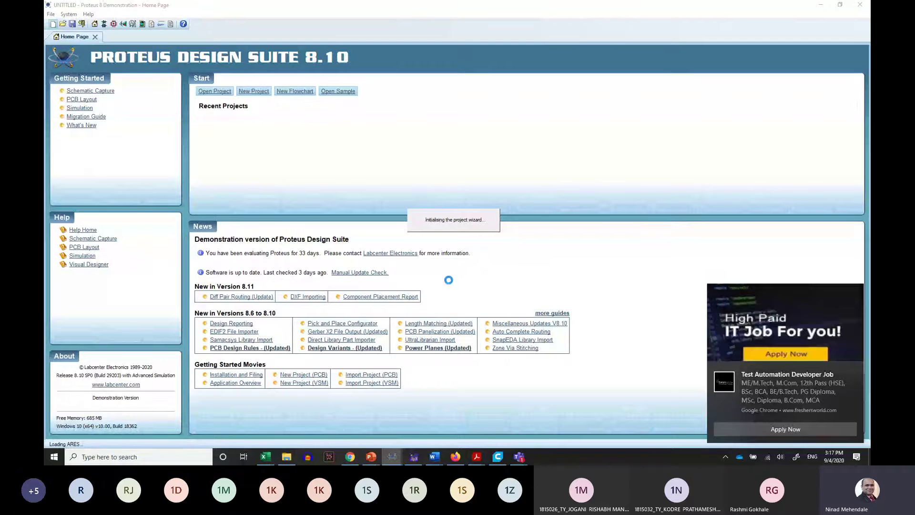
left_click(508, 336)
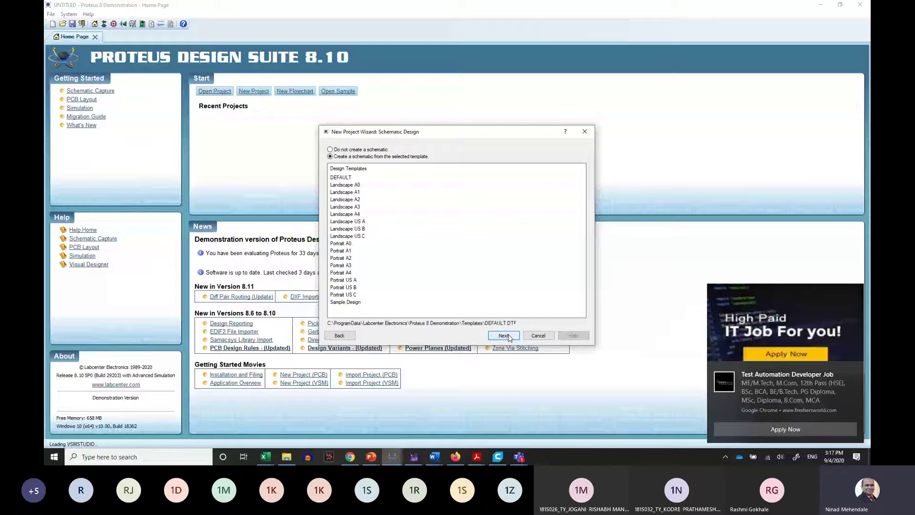
left_click(503, 335)
left_click(503, 335)
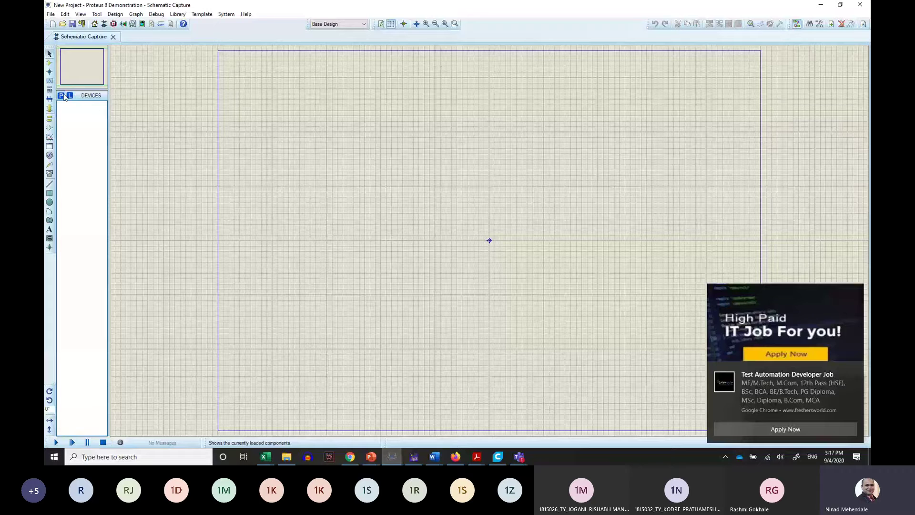
Search the library for 'source ac' and pick the VSINE sine-wave source
left_click(61, 95)
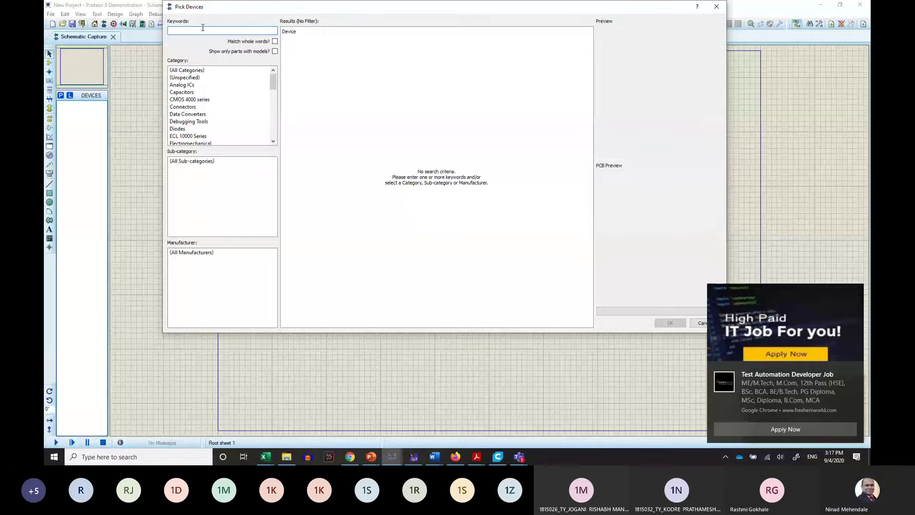
type("sour")
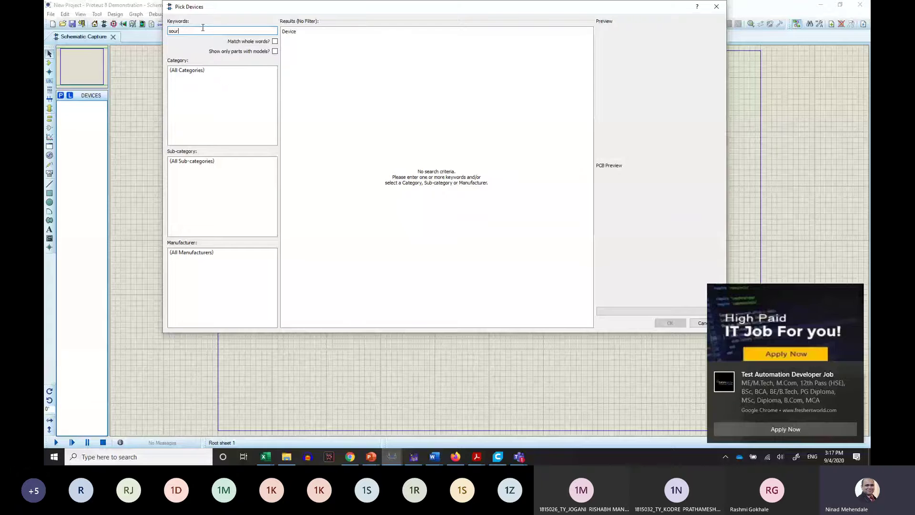
type("ce")
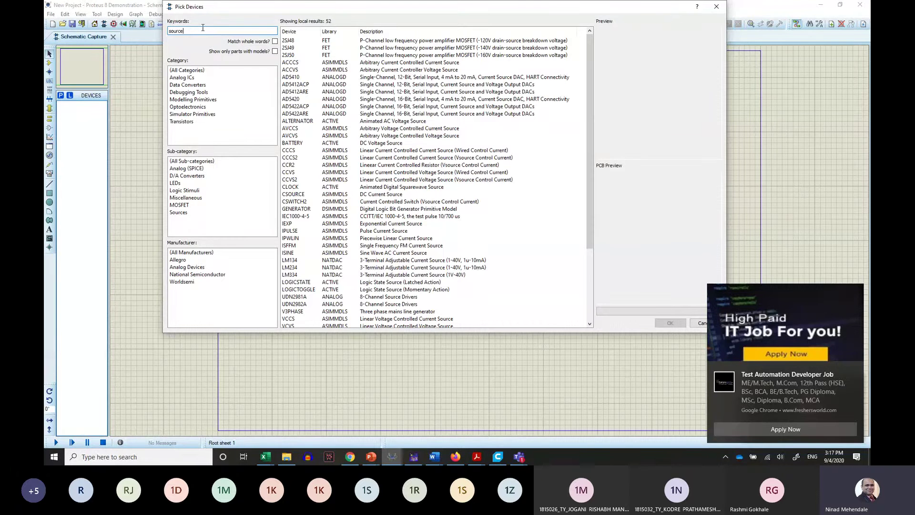
type(" ac")
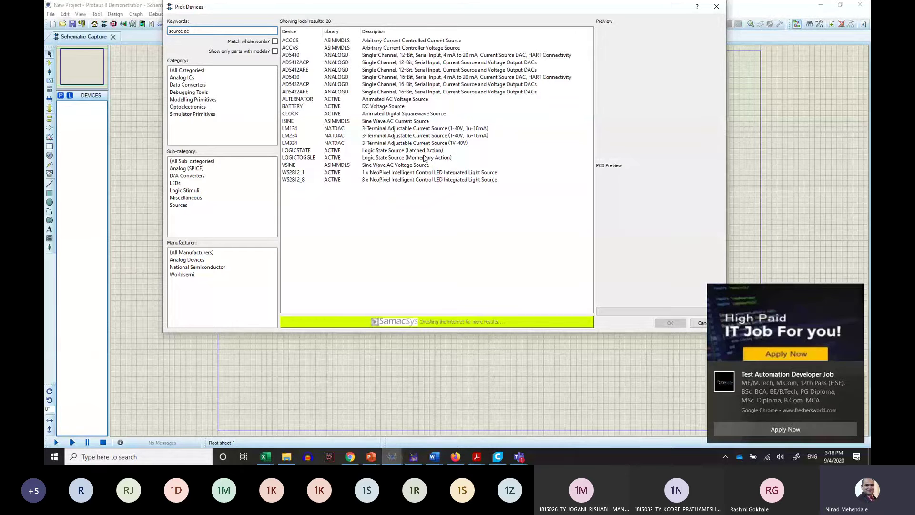
left_click(431, 165)
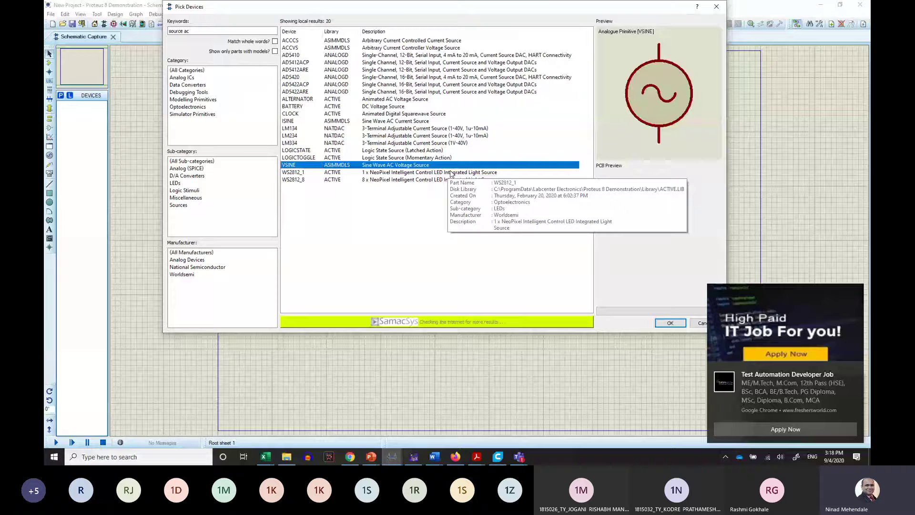
key("Return")
left_click(292, 235)
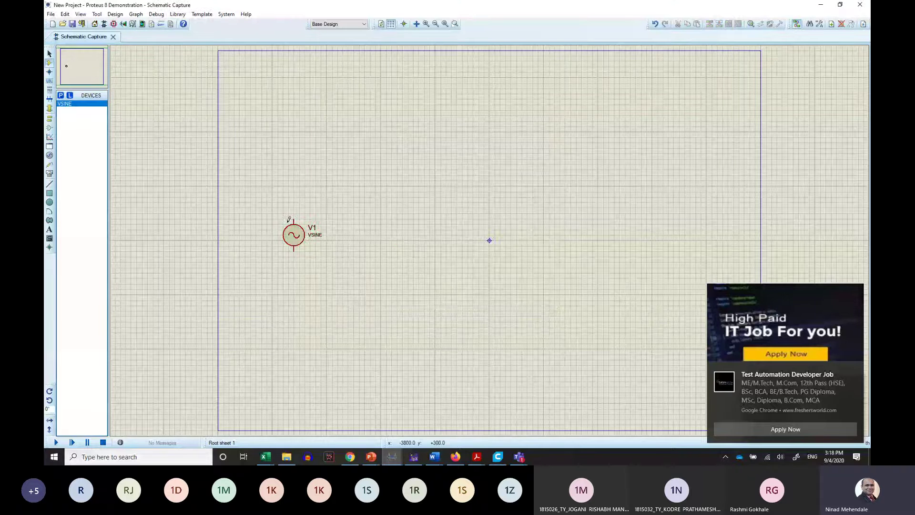
Place source V1 and set its Amplitude to 230
double_click(293, 234)
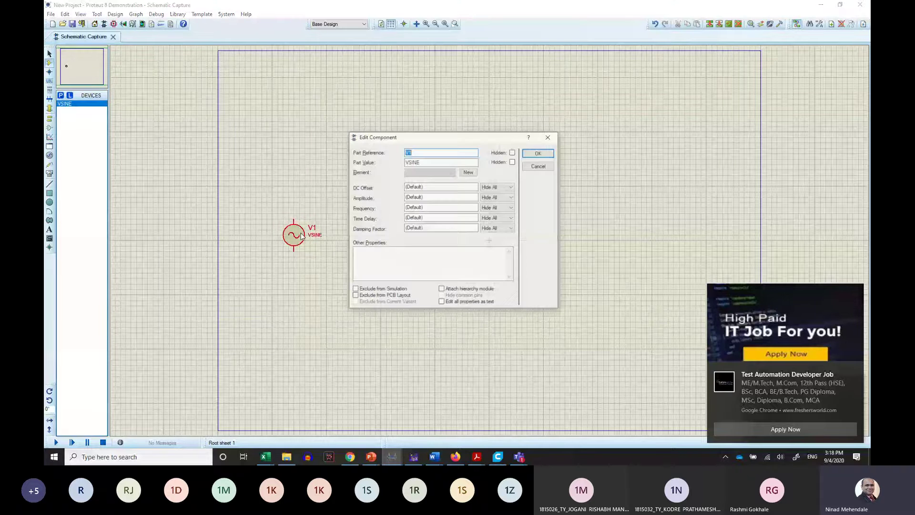
left_click(415, 196)
type("230")
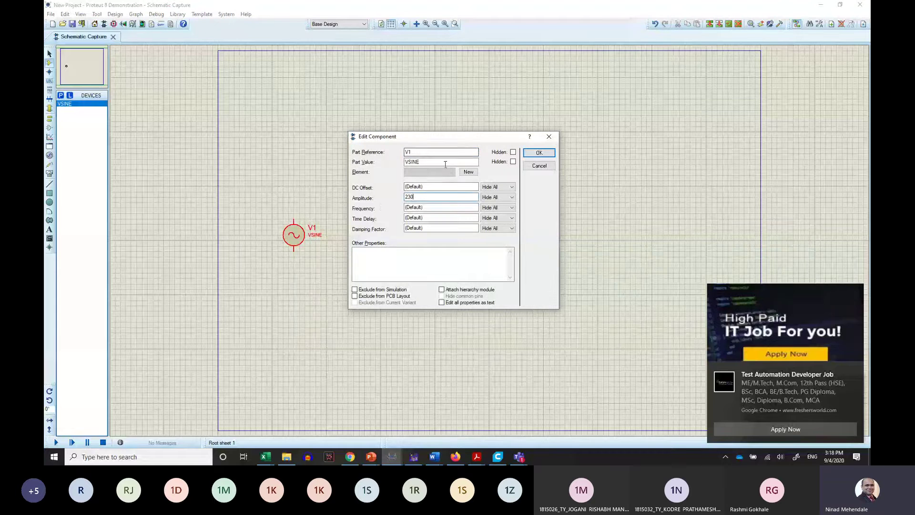
key("Tab")
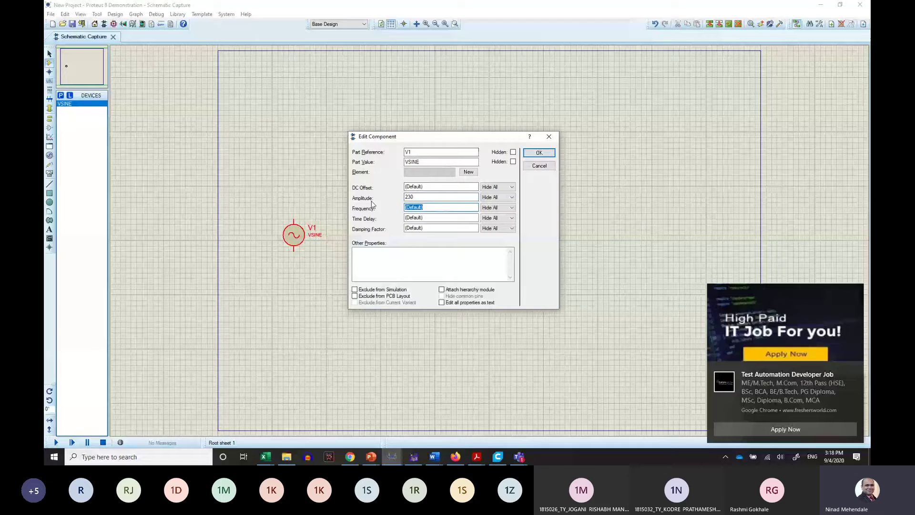
key("Return")
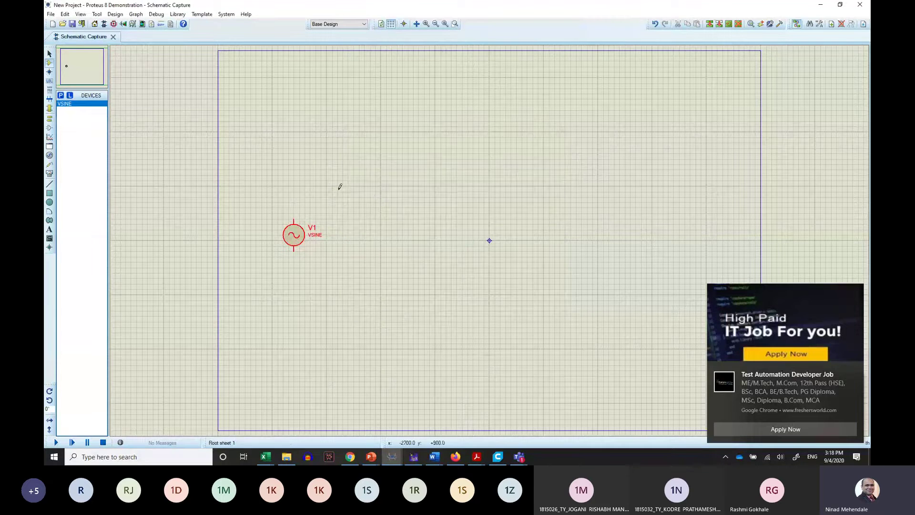
Add the TRAN-2P2S transformer and place TR1 to the right of V1
left_click(61, 96)
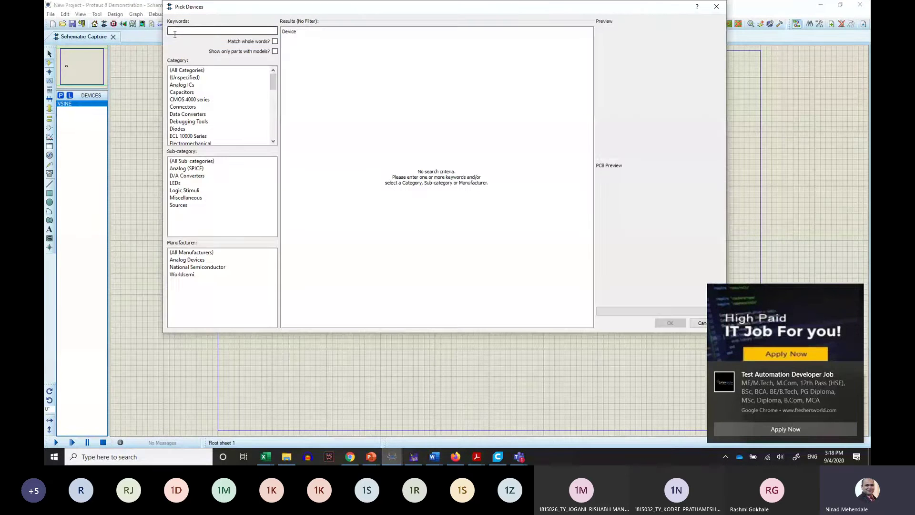
type("trans")
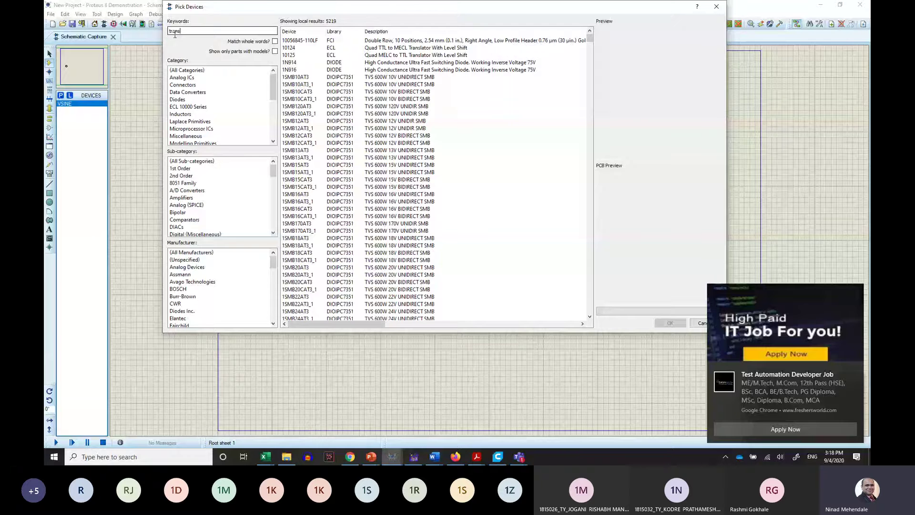
type("former")
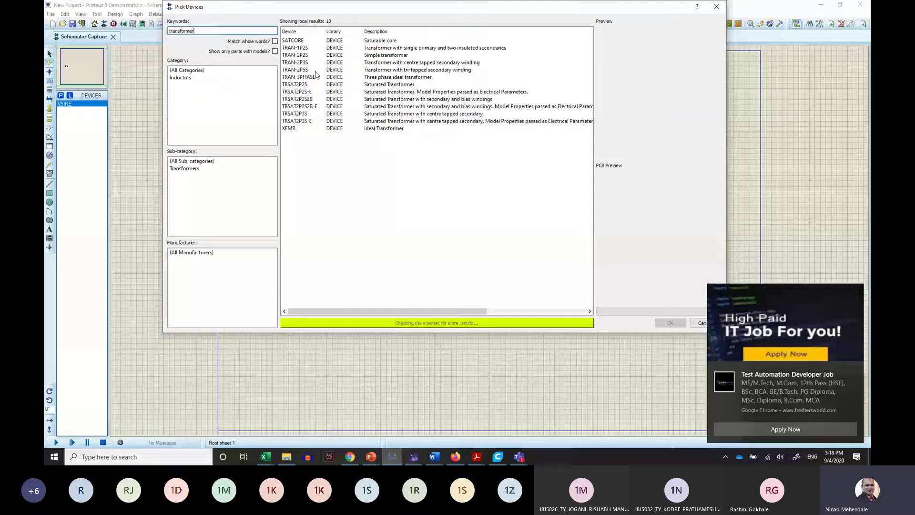
left_click(305, 55)
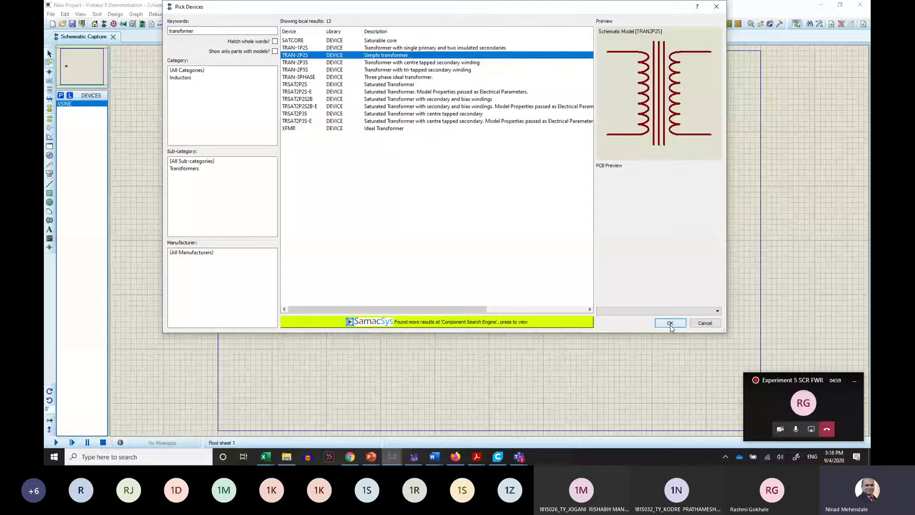
left_click(670, 323)
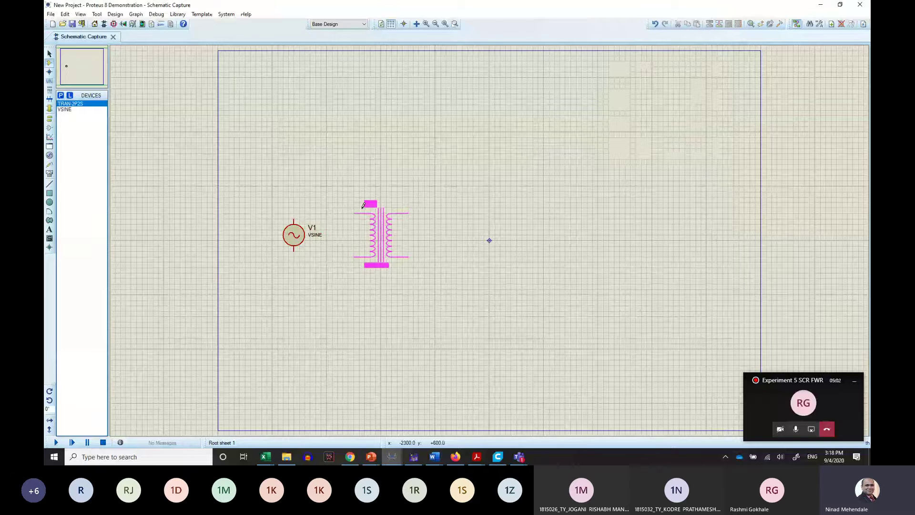
left_click(362, 204)
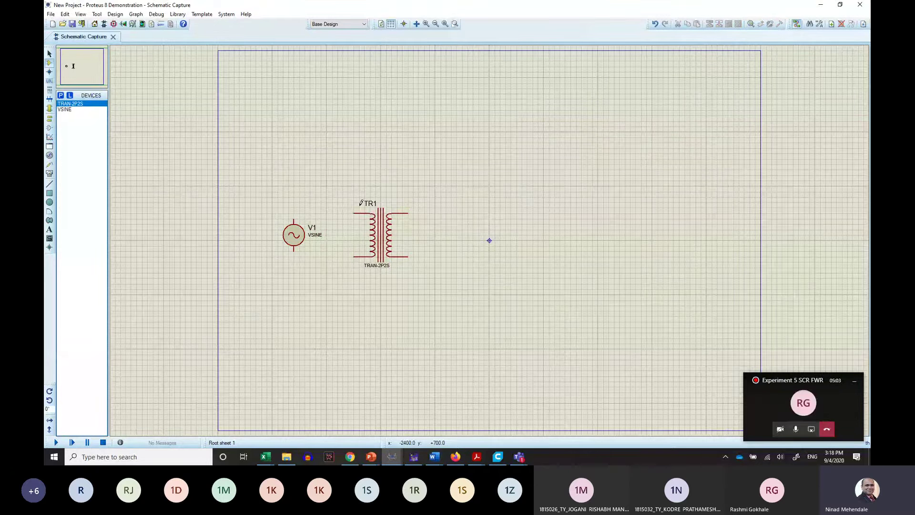
Open TR1's properties at Secondary Inductance and compare with the Word lab document
left_click(381, 240)
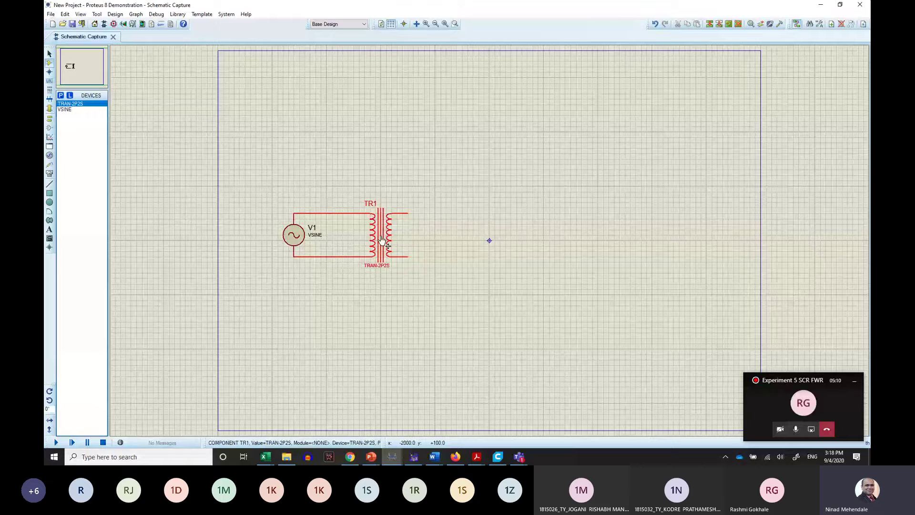
left_click(381, 239)
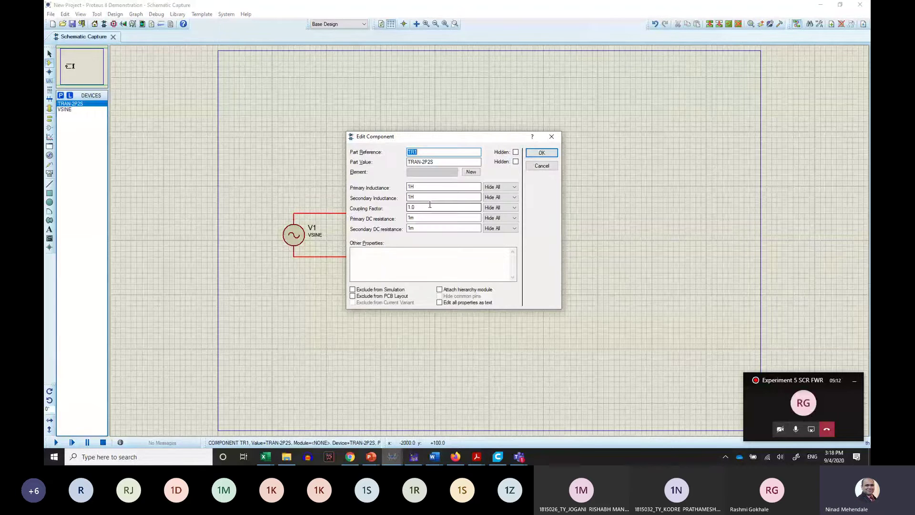
key("Tab")
key("Tab")
key("Tab")
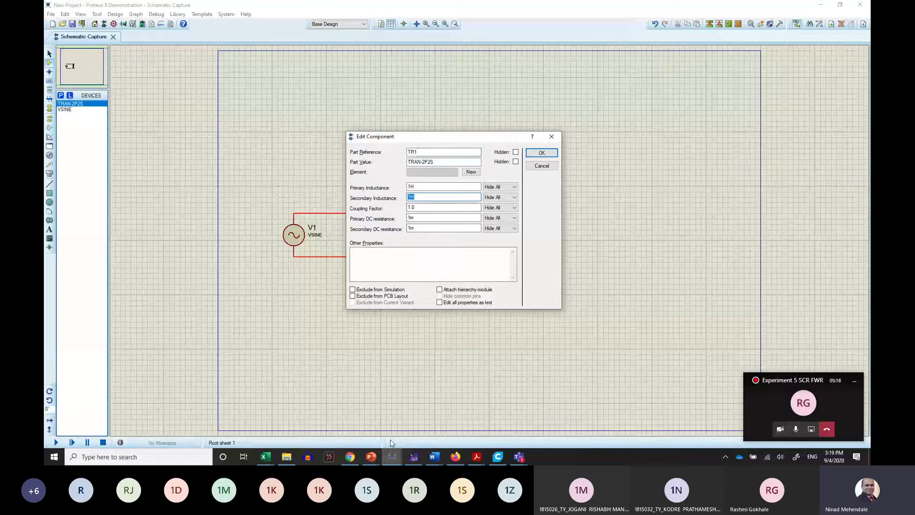
left_click(427, 458)
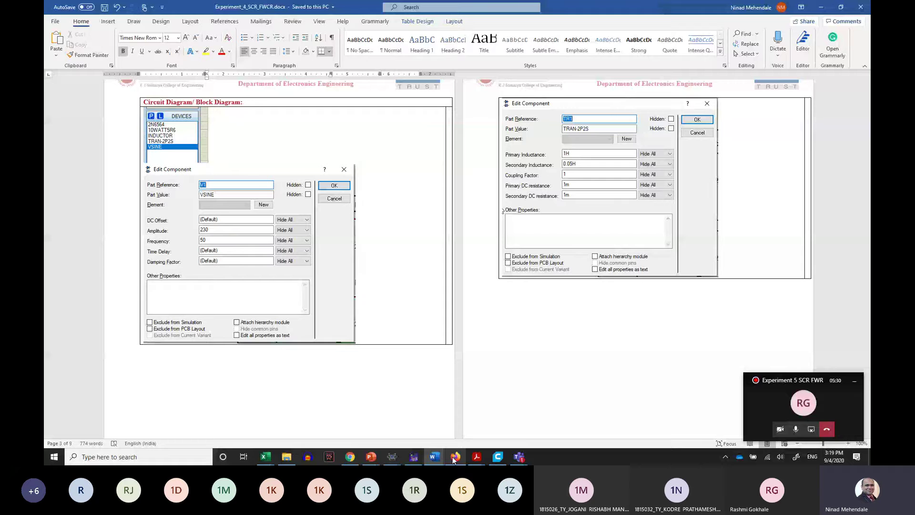
Check the lab sheet's reference VSINE and TRAN-2P2S settings, then return to Proteus
mouse_move(389, 457)
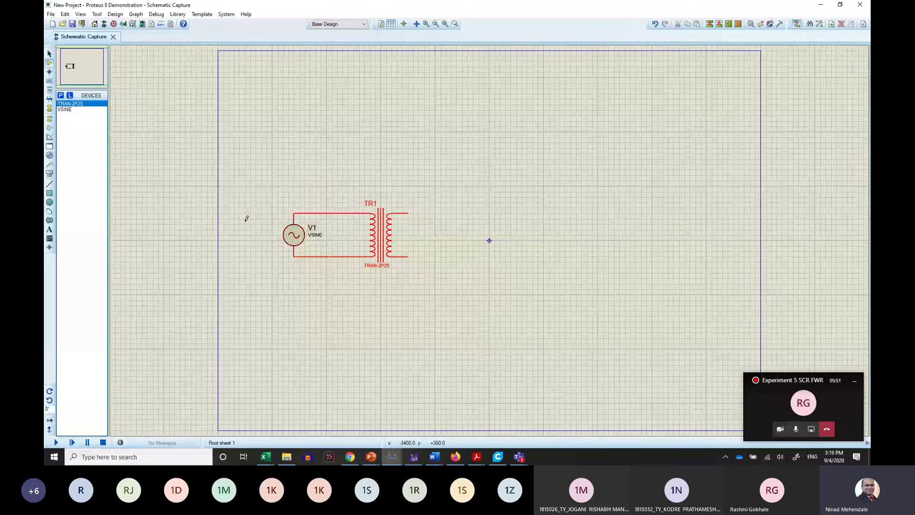
Search '2n6564' in the library and add the 2N6564 SCR to the device list
left_click(60, 97)
mouse_move(392, 455)
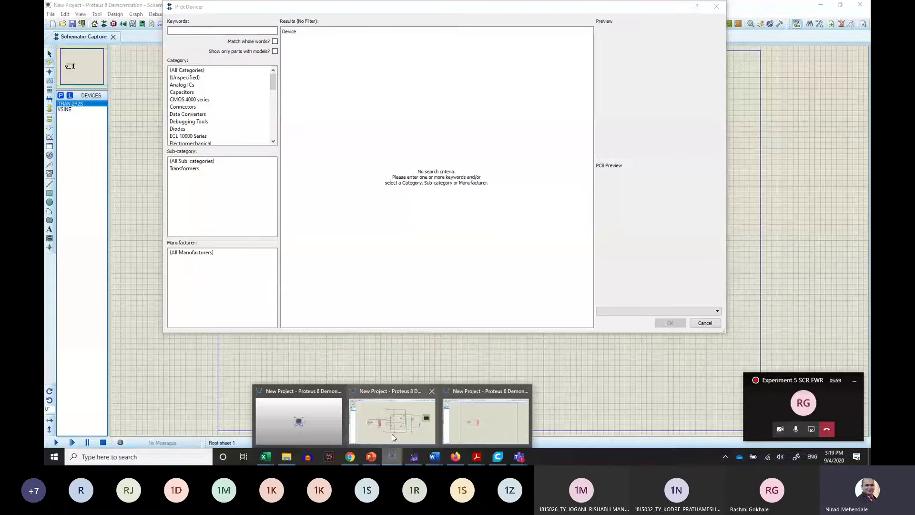
mouse_move(391, 433)
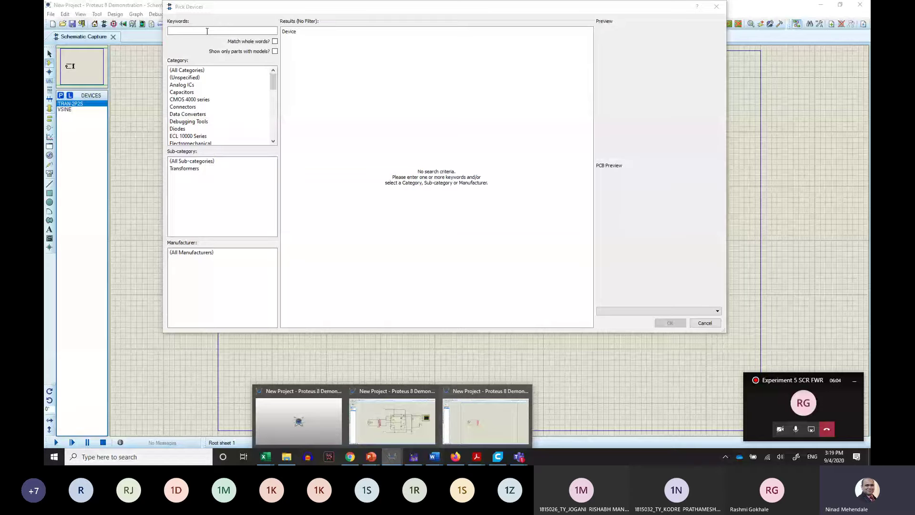
type("2n6564")
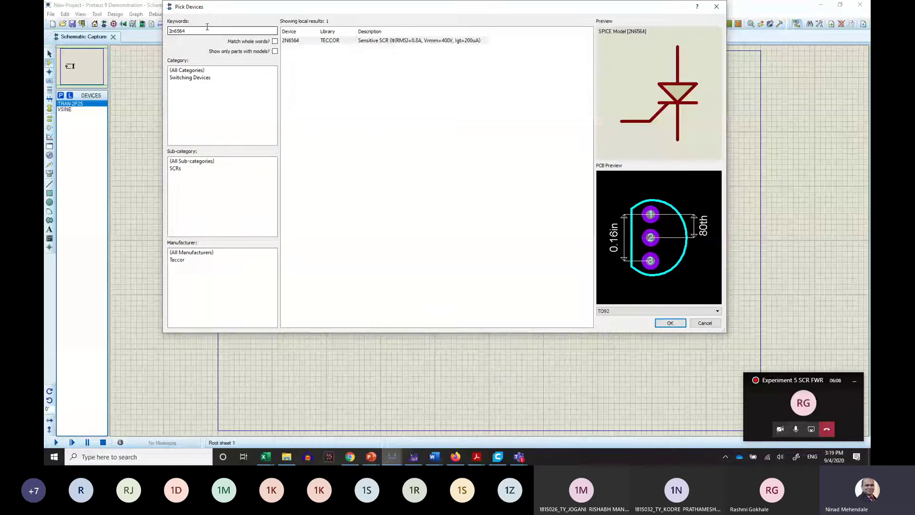
left_click(670, 323)
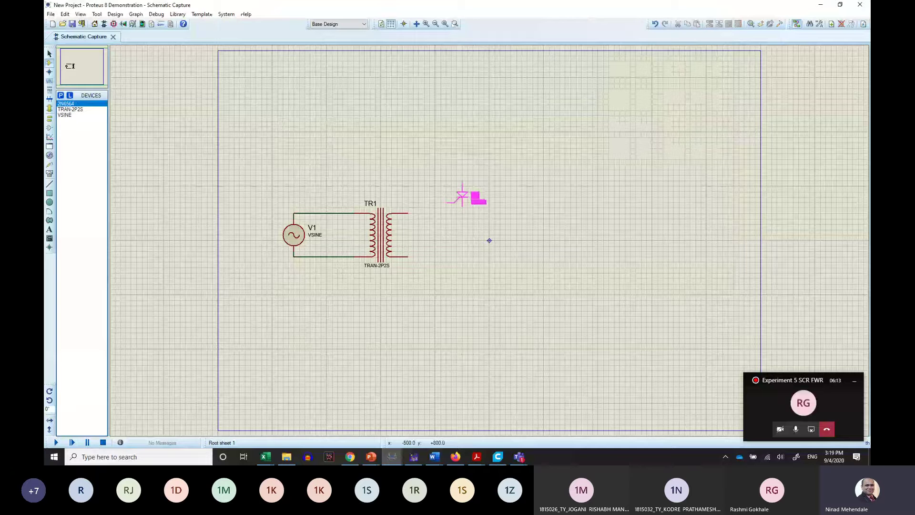
Place SCR U1 right of TR1 and rotate it 180 degrees
left_click(458, 199)
right_click(470, 196)
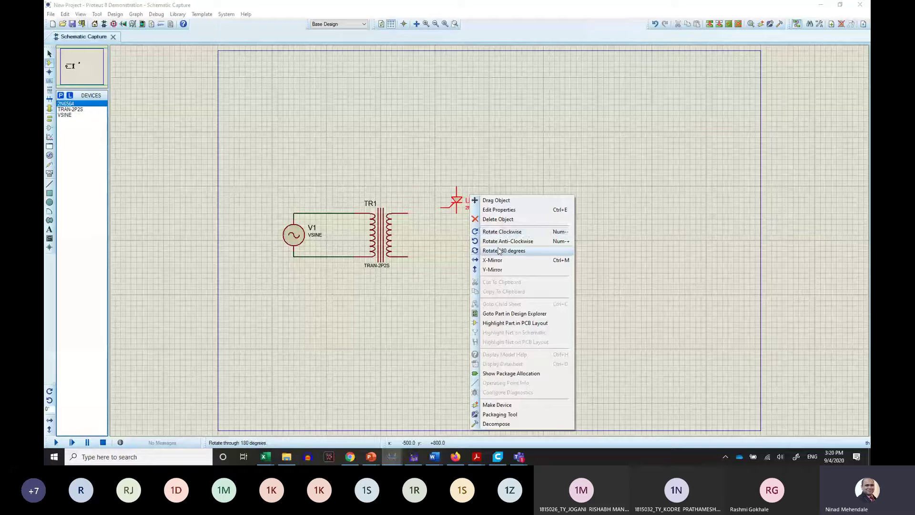
left_click(499, 251)
right_click(453, 197)
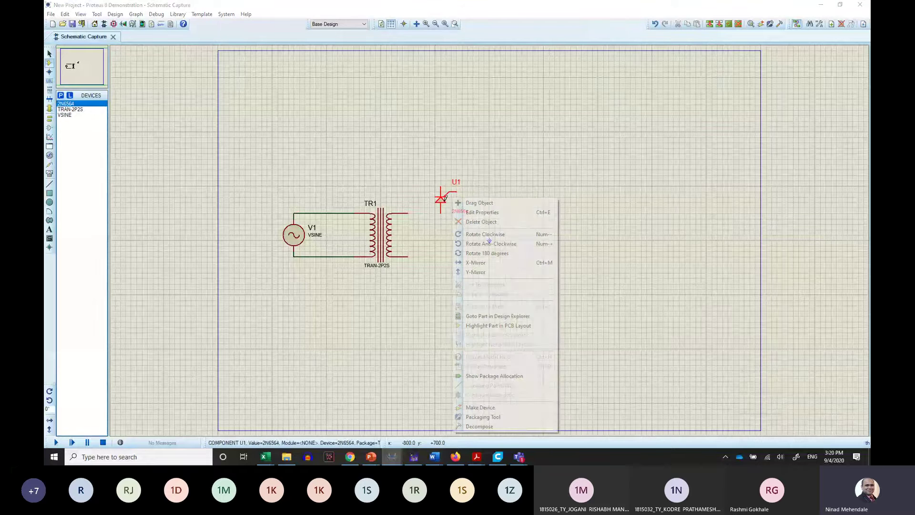
left_click(390, 167)
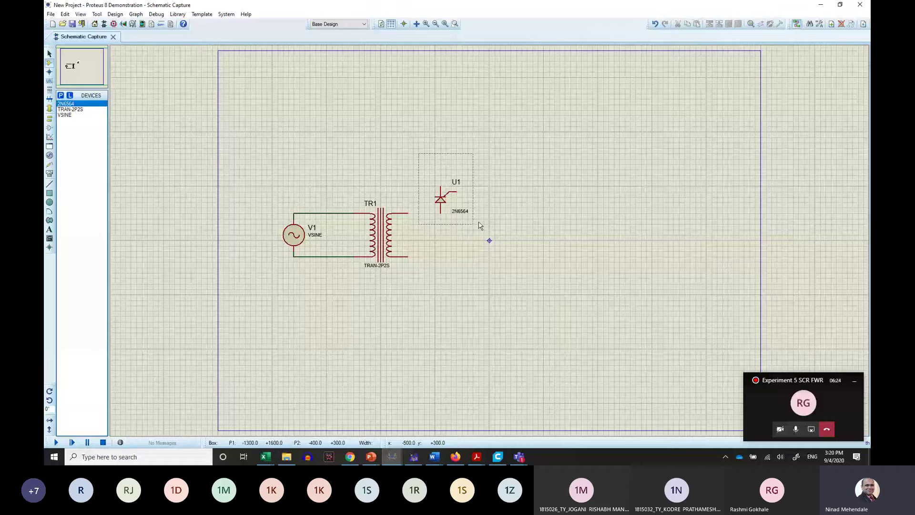
Block-copy U1 to create U2 beside it and U3, U4 in a row below
right_click(451, 198)
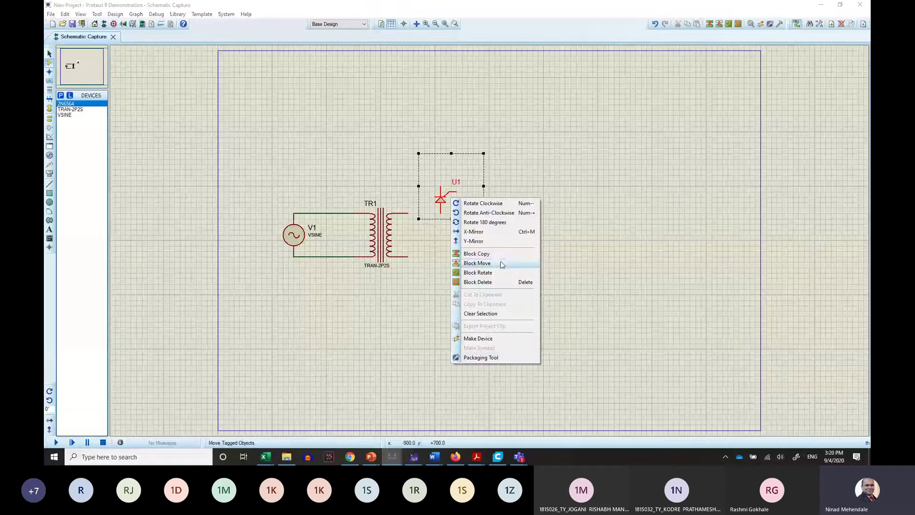
left_click(503, 256)
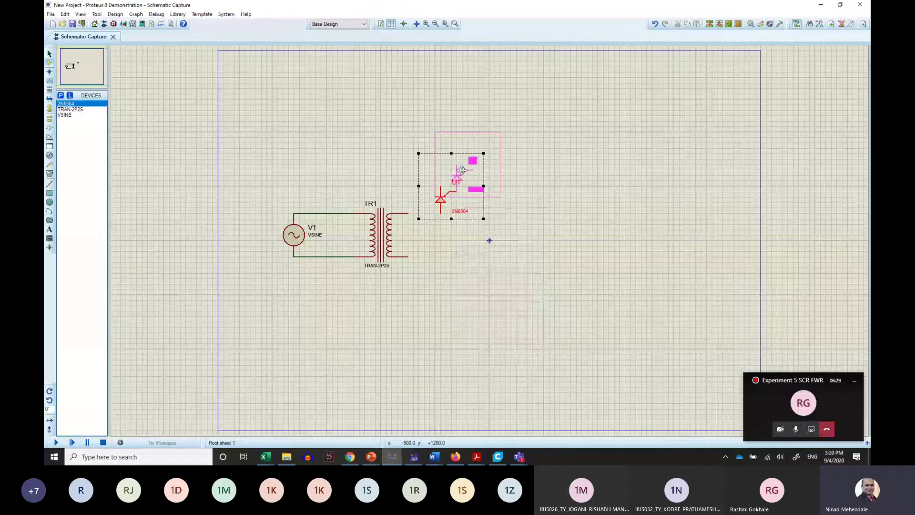
left_click(527, 202)
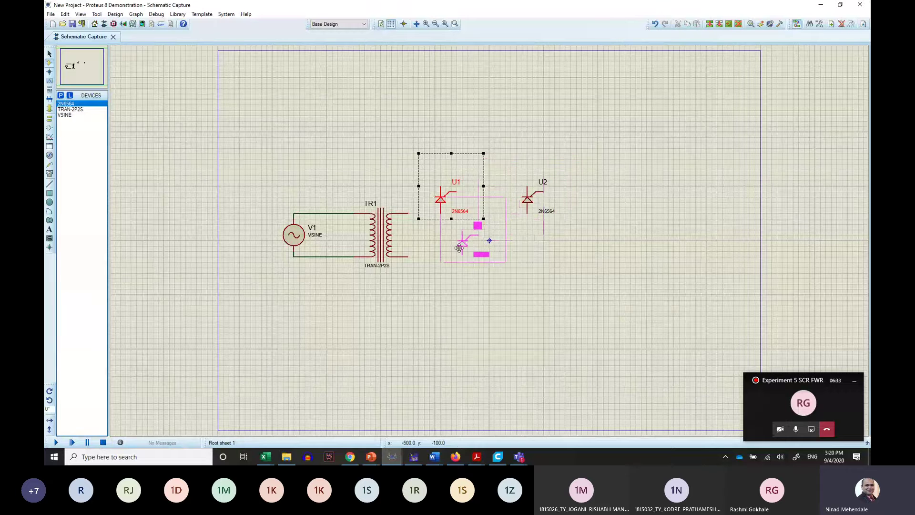
left_click(440, 263)
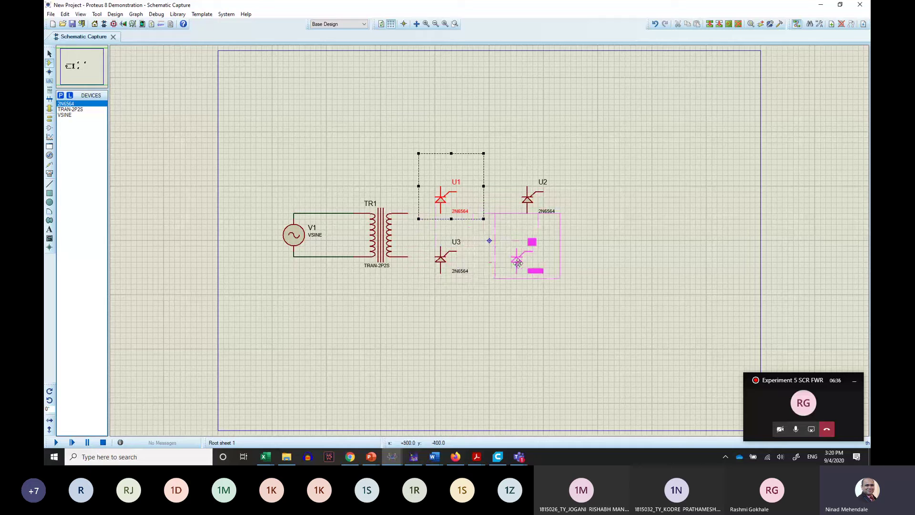
left_click(528, 262)
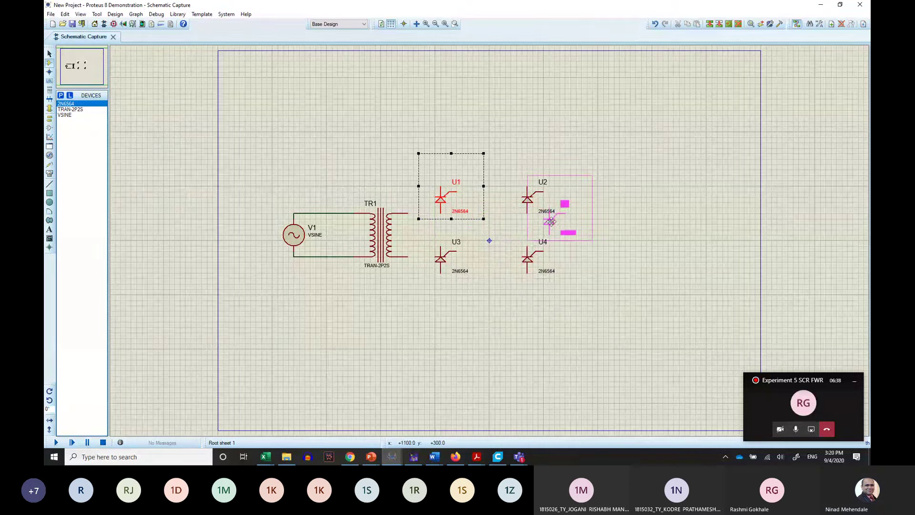
right_click(556, 215)
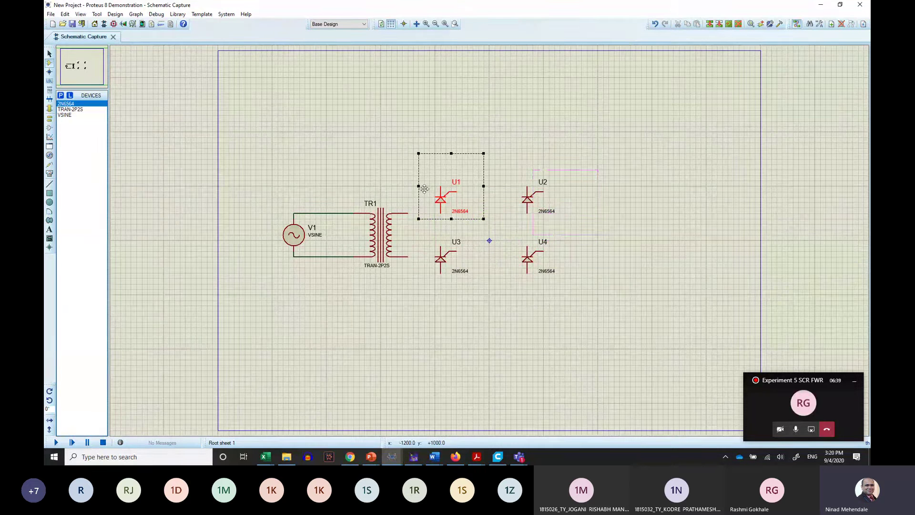
left_click(440, 244)
Wire U3 up to U1 and join the bottom pins of U4 and U3
left_click(441, 213)
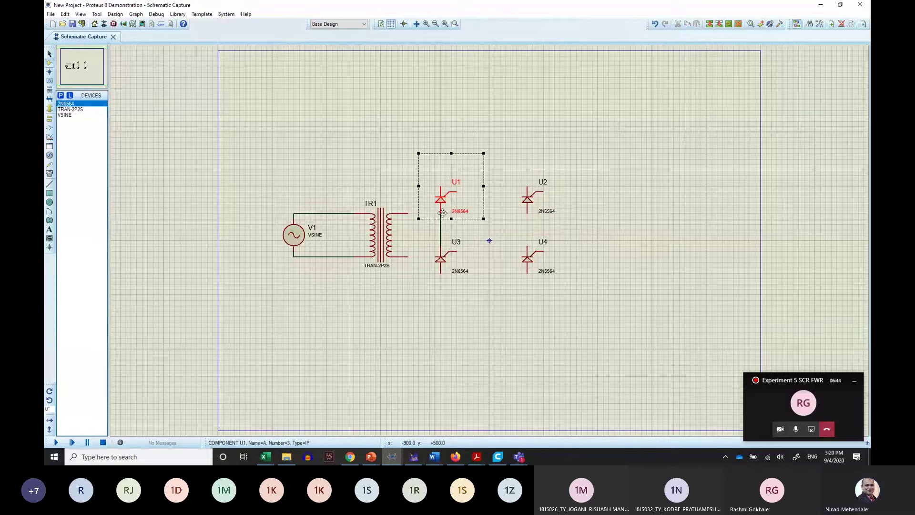
left_click(527, 274)
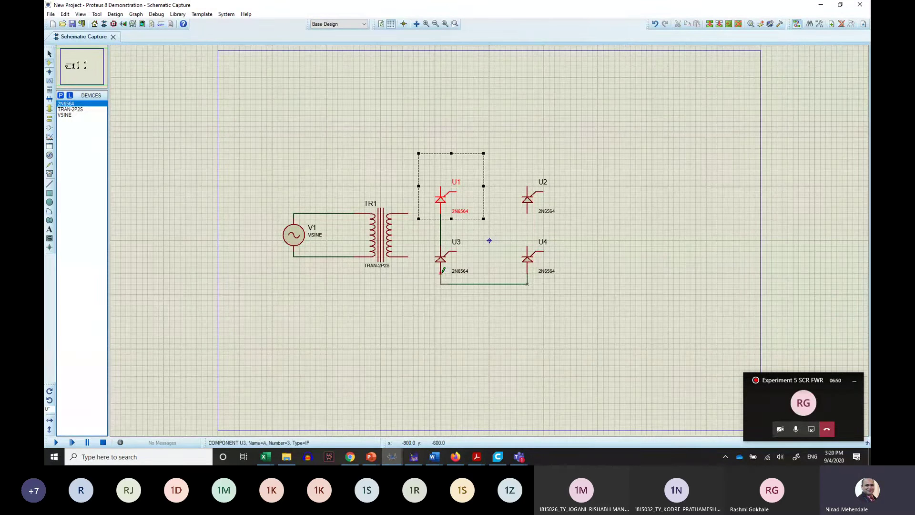
left_click(441, 271)
left_click(527, 186)
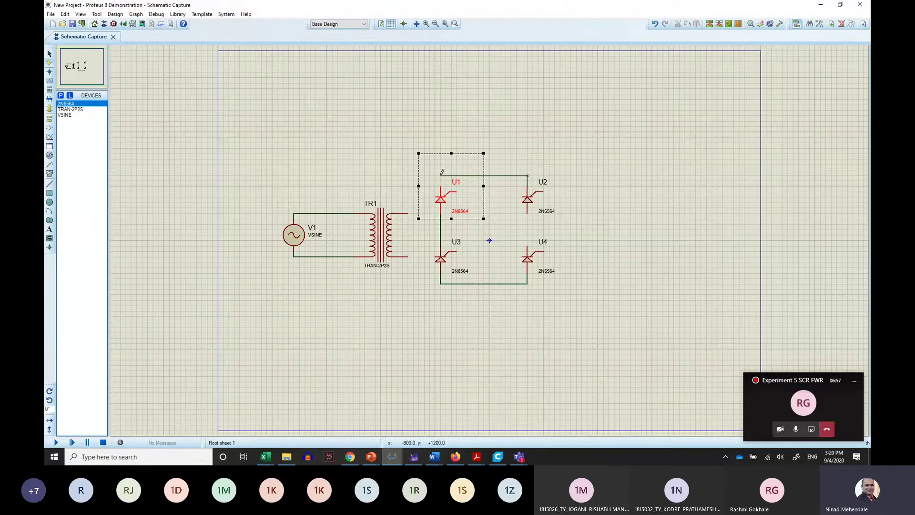
Close the bridge by wiring U2's top to U1's top and U2 down to U4
left_click(441, 176)
left_click(527, 213)
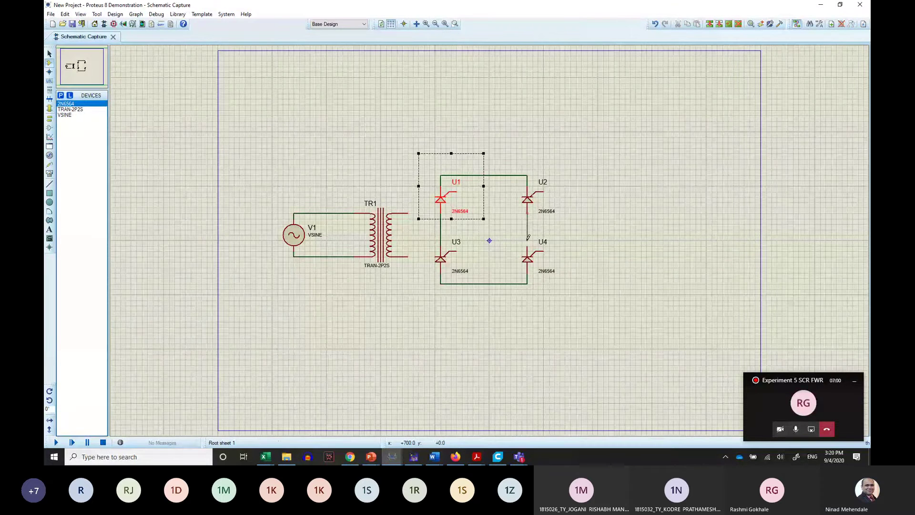
left_click(527, 247)
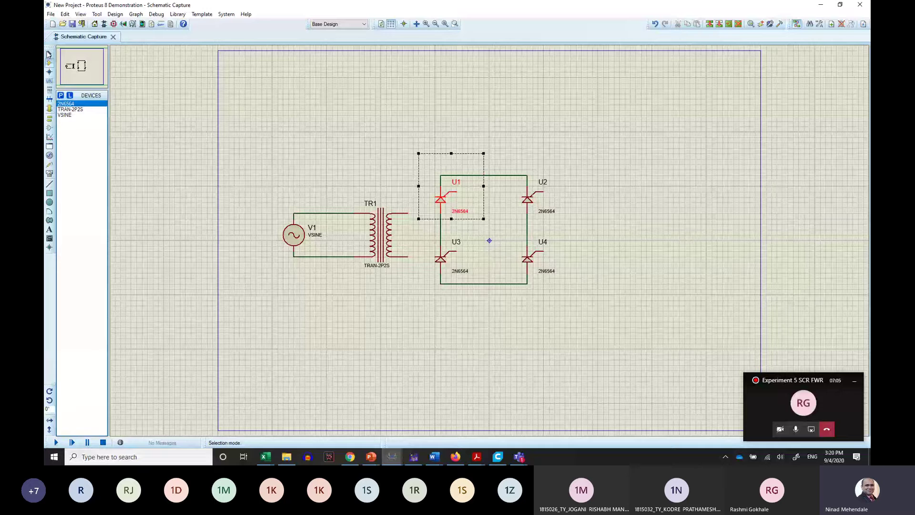
left_click(48, 54)
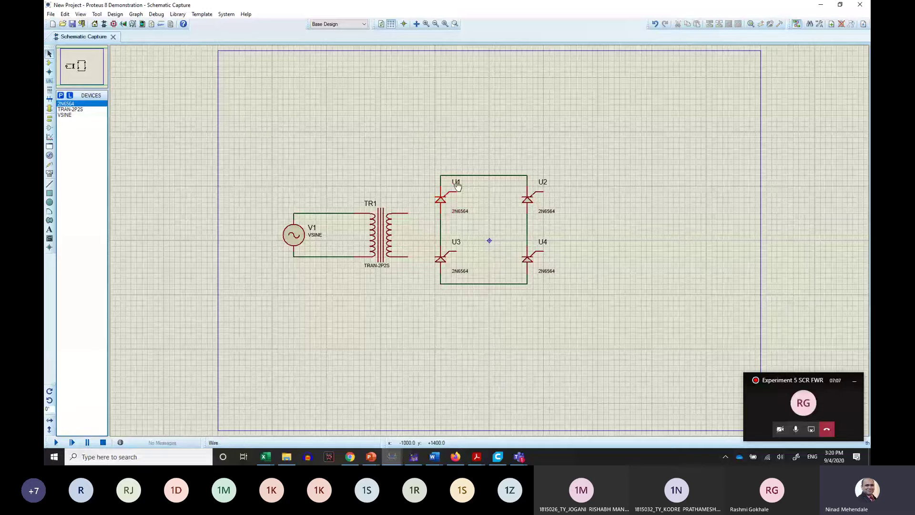
Wire TR1's upper secondary to the U1–U3 node and lower secondary to the U2–U4 node
left_click(408, 212)
left_click(440, 218)
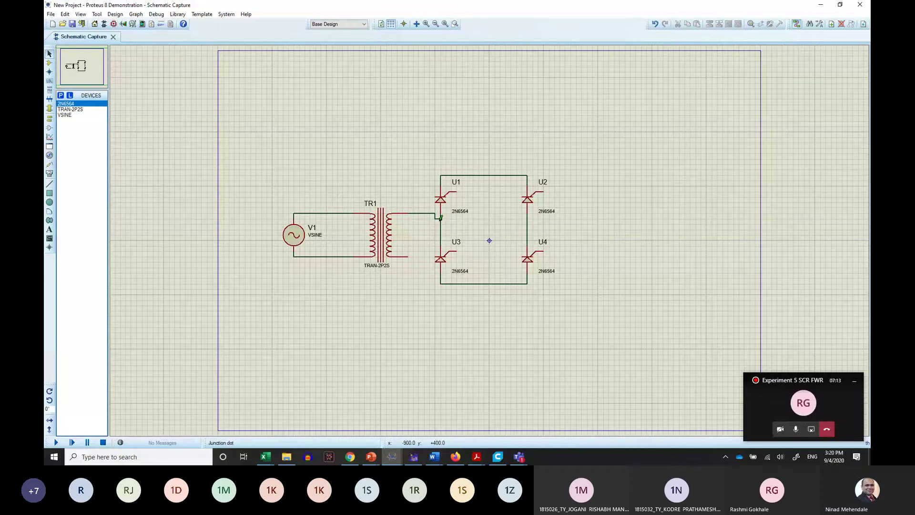
left_click(409, 258)
left_click(425, 235)
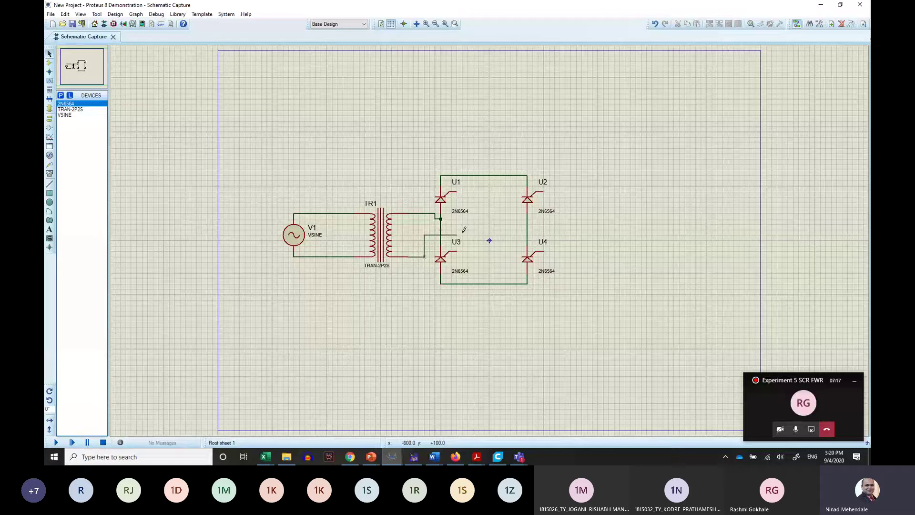
left_click(528, 235)
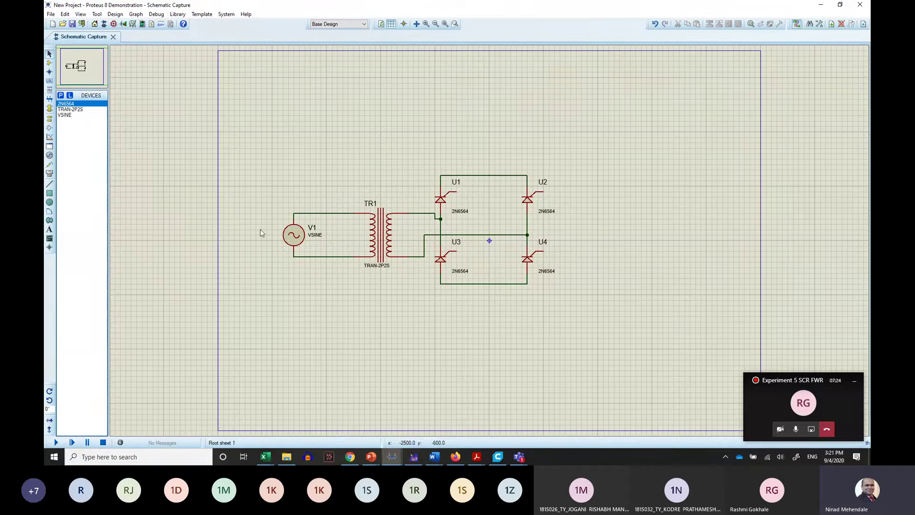
Search '10w' in the library and add the 10WATT5R6 resistor to the device list
left_click(62, 96)
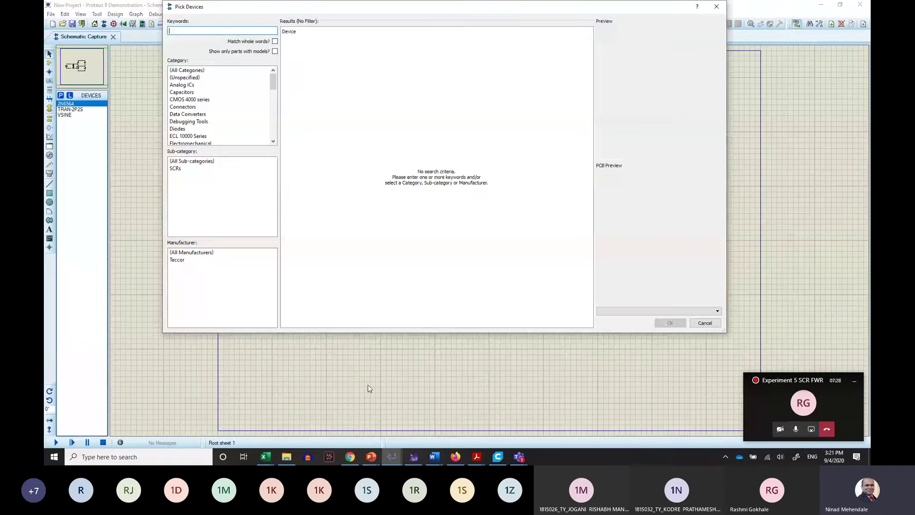
left_click(387, 455)
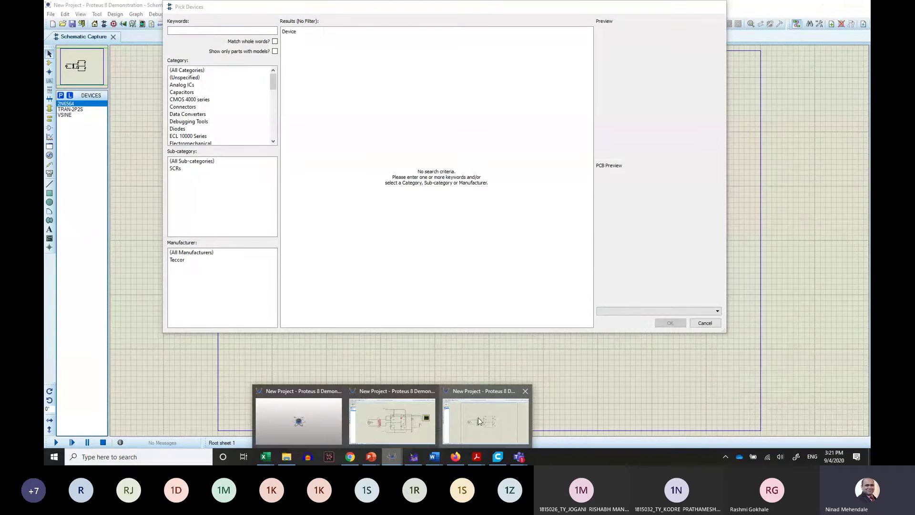
mouse_move(396, 420)
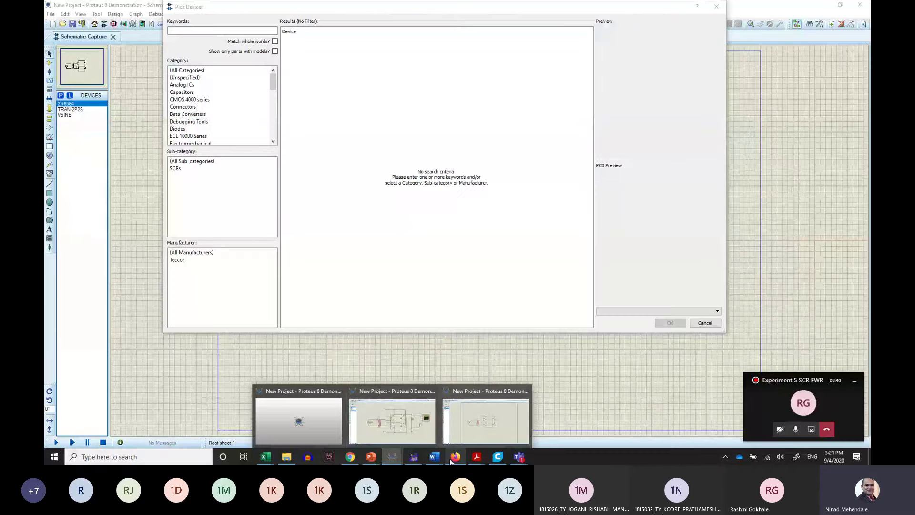
left_click(199, 30)
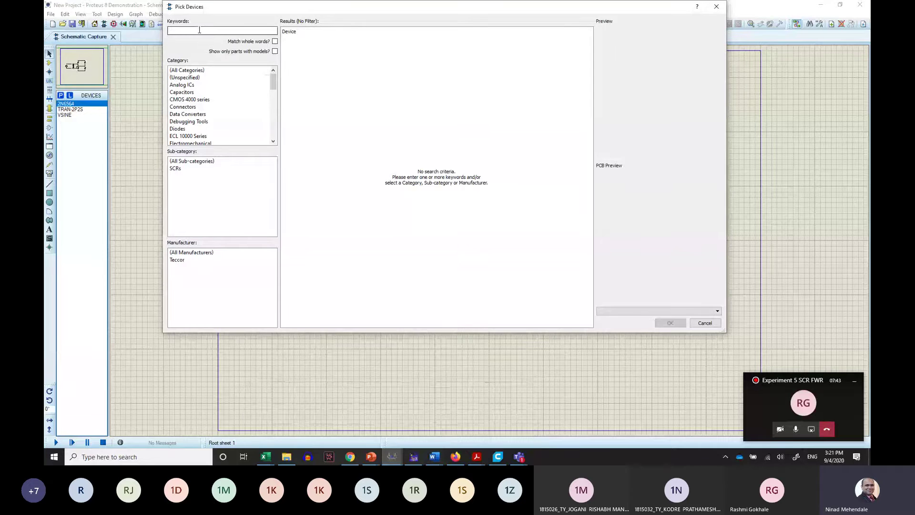
type("10watt")
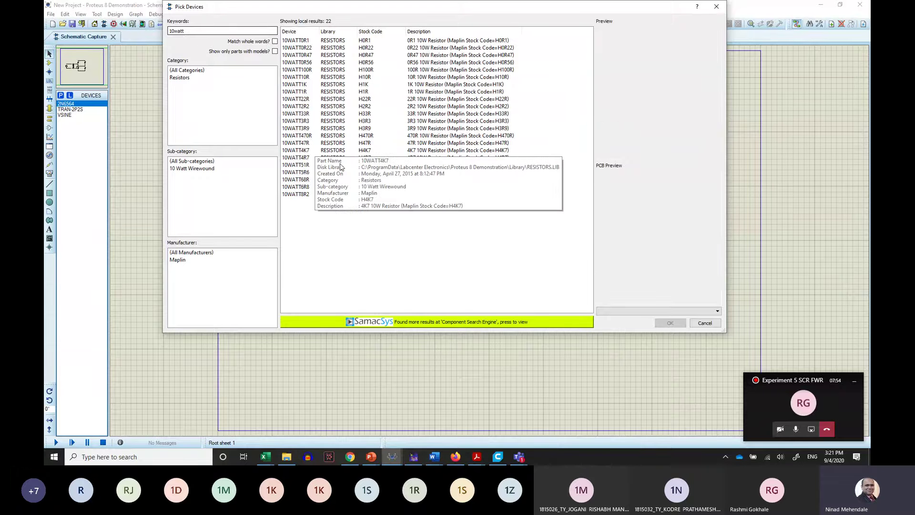
left_click(308, 175)
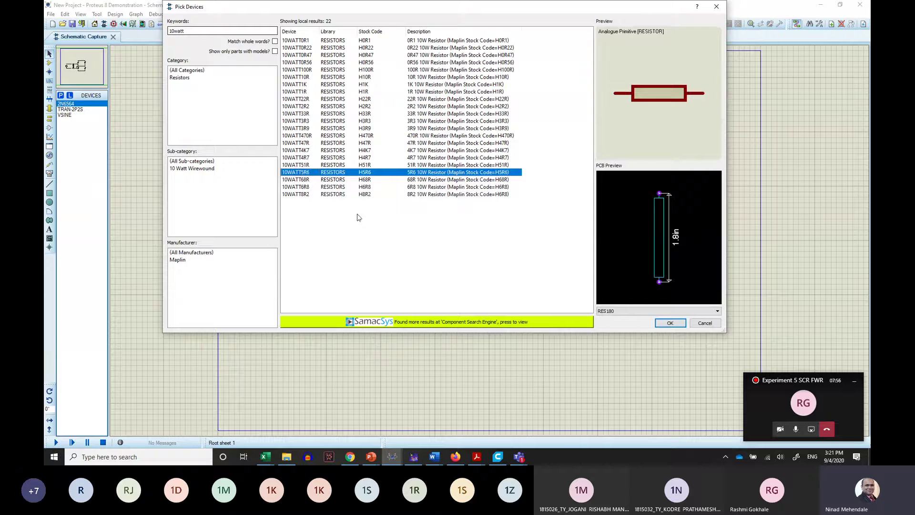
key("Return")
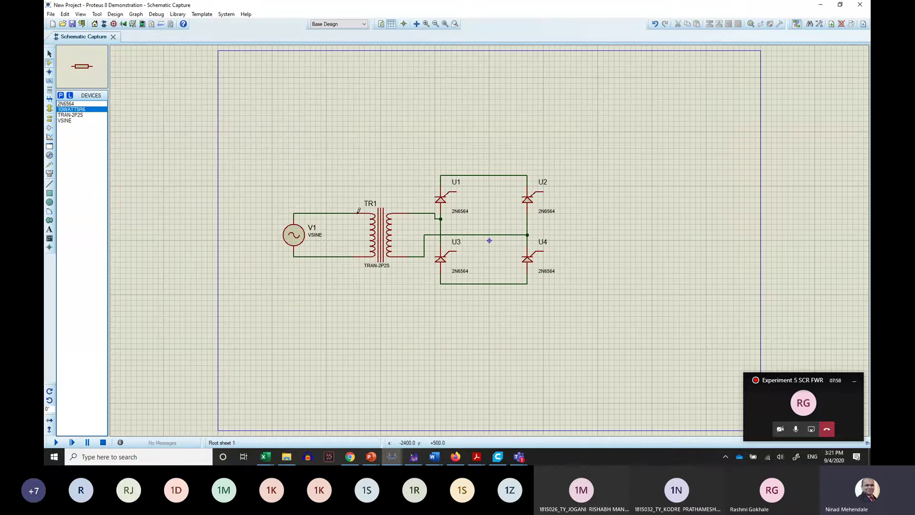
Place resistor R1 upright to the right of the SCR bridge
left_click(600, 218)
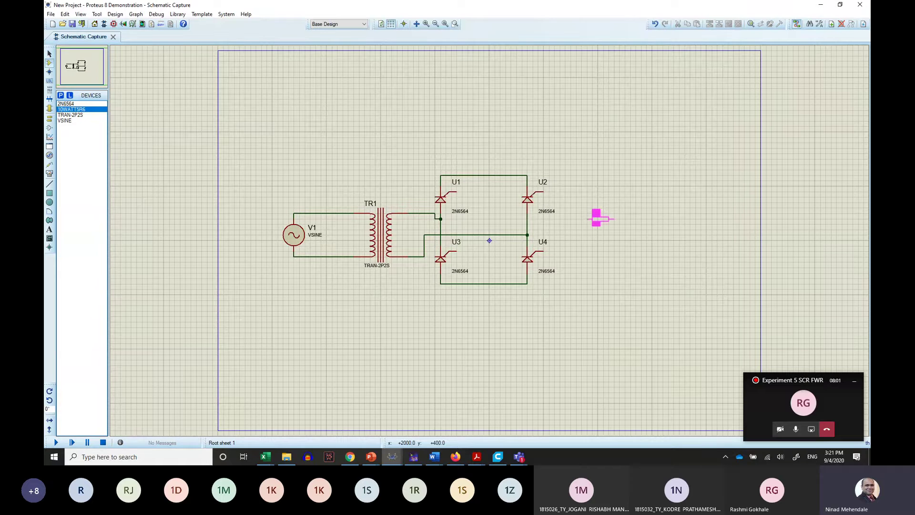
right_click(600, 218)
left_click(622, 248)
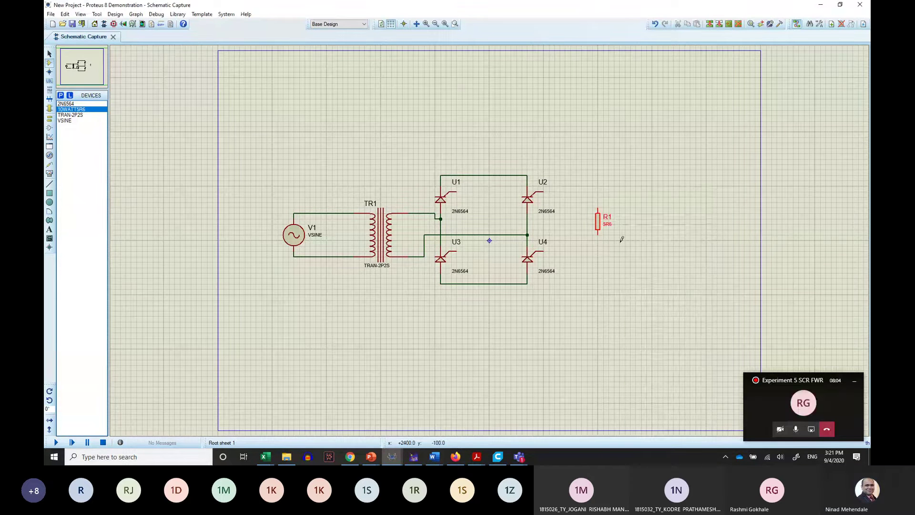
left_click(590, 261)
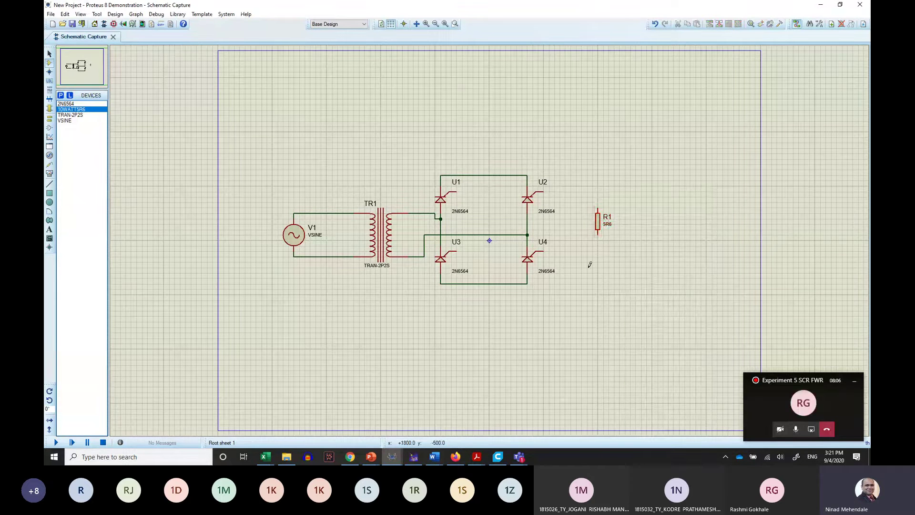
Wire R1's top to U2's top wire and its bottom to U4's bottom wire
left_click(599, 204)
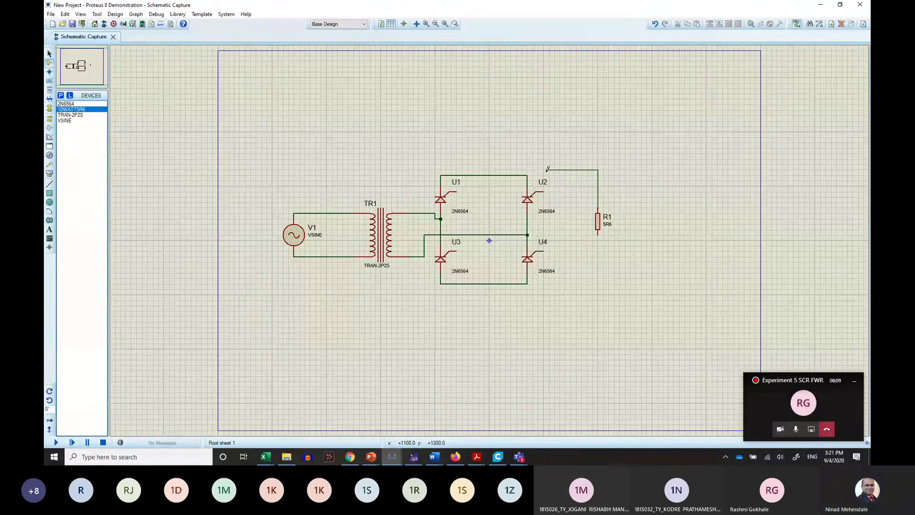
left_click(527, 176)
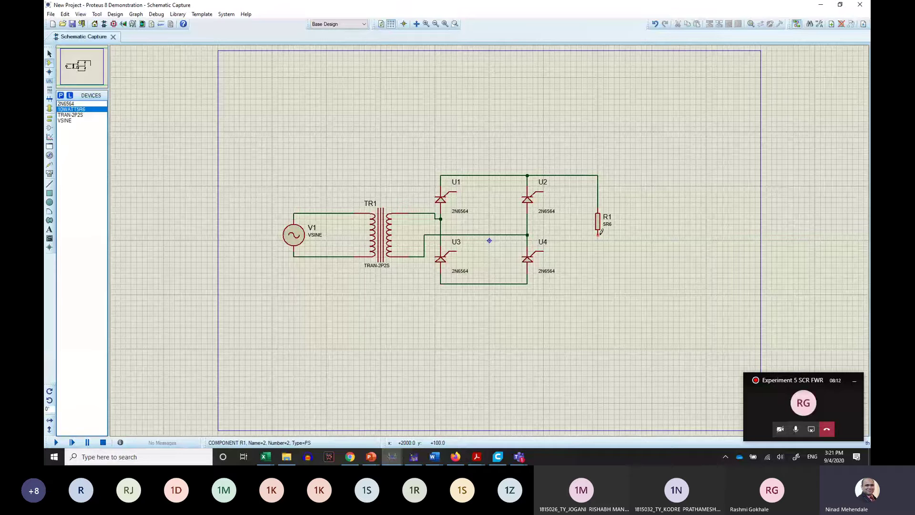
left_click(599, 233)
left_click(527, 283)
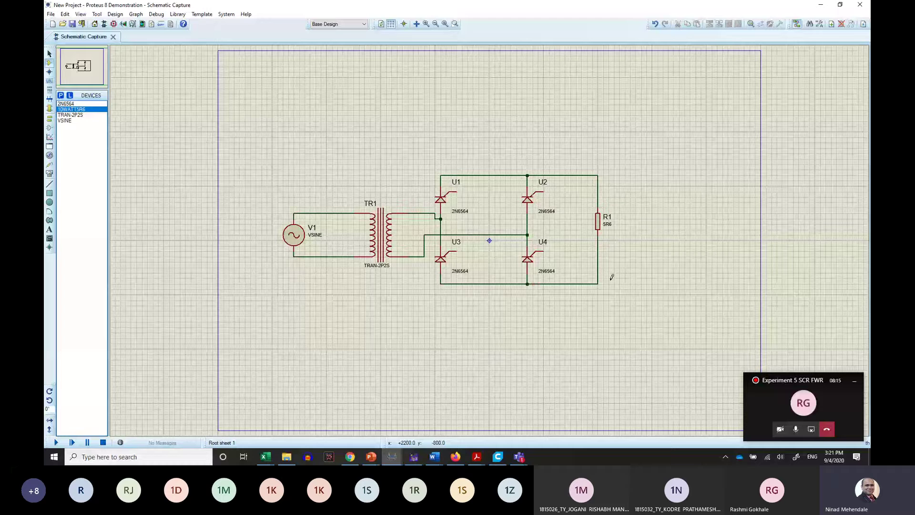
Add a 1mH INDUCTOR (DEVICE) as L1 right of R1, wiring its lower end to R1's bottom
type("in")
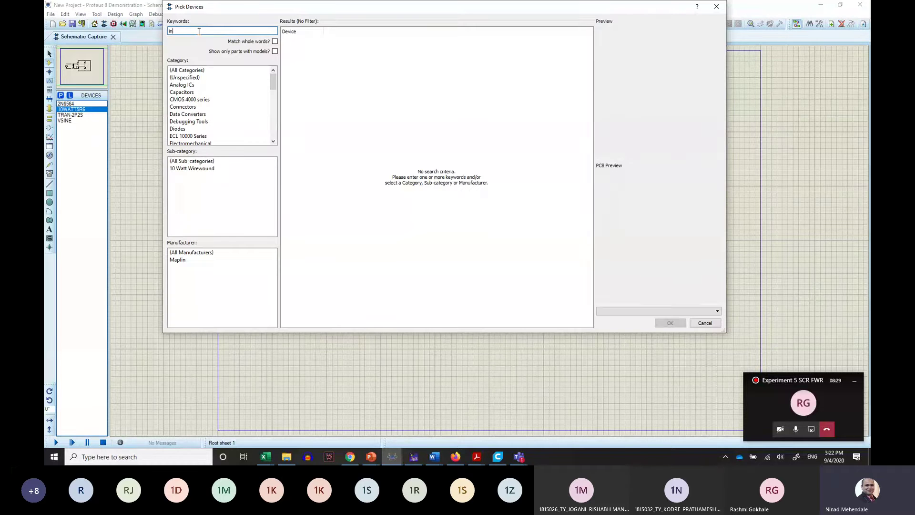
type("ductor")
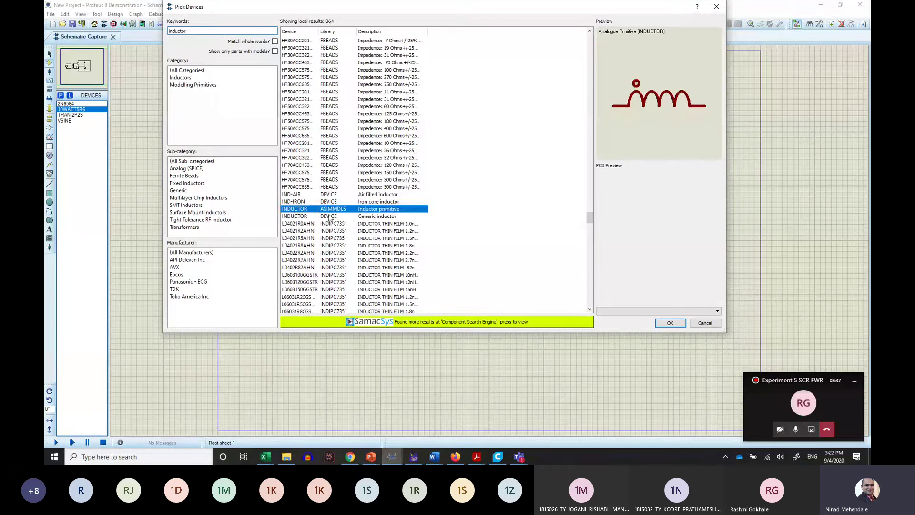
left_click(328, 217)
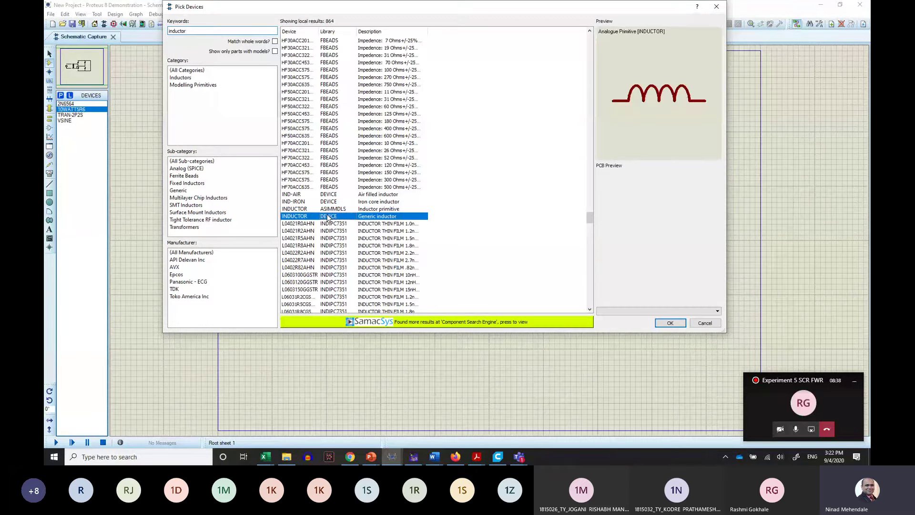
left_click(670, 323)
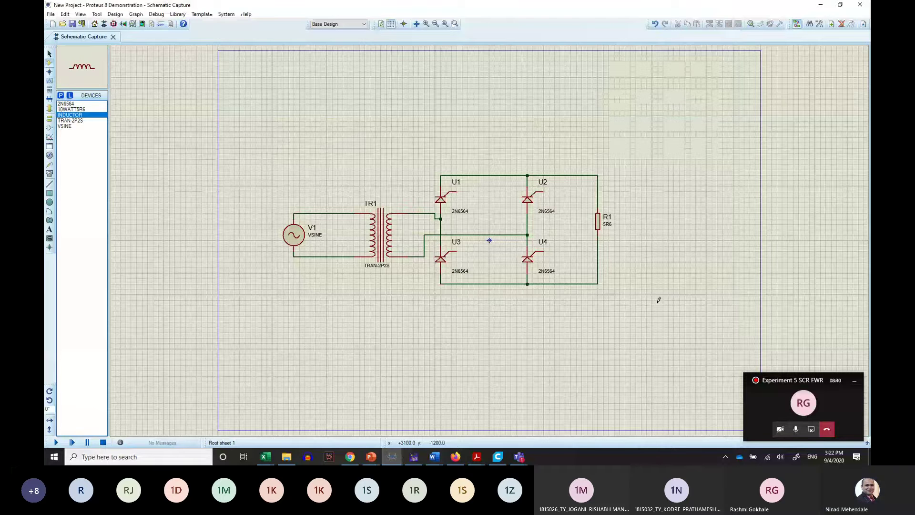
left_click(643, 271)
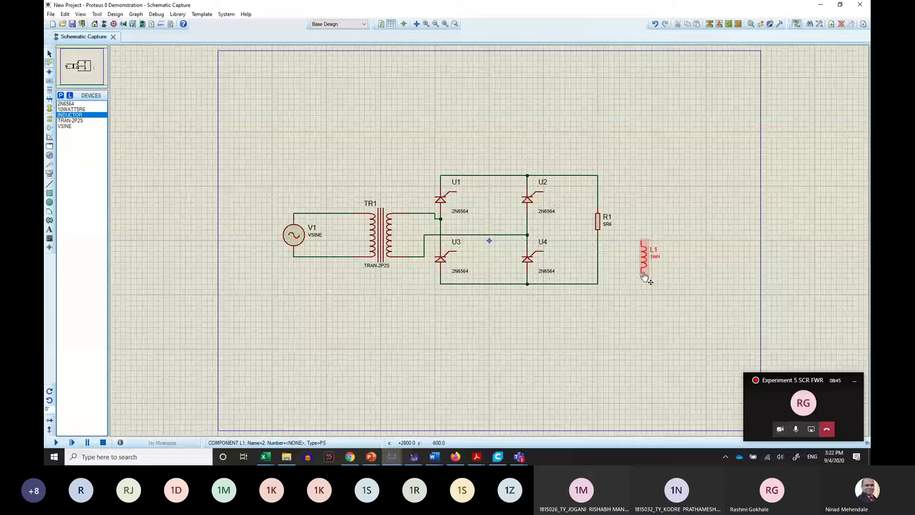
left_click(643, 271)
left_click(643, 270)
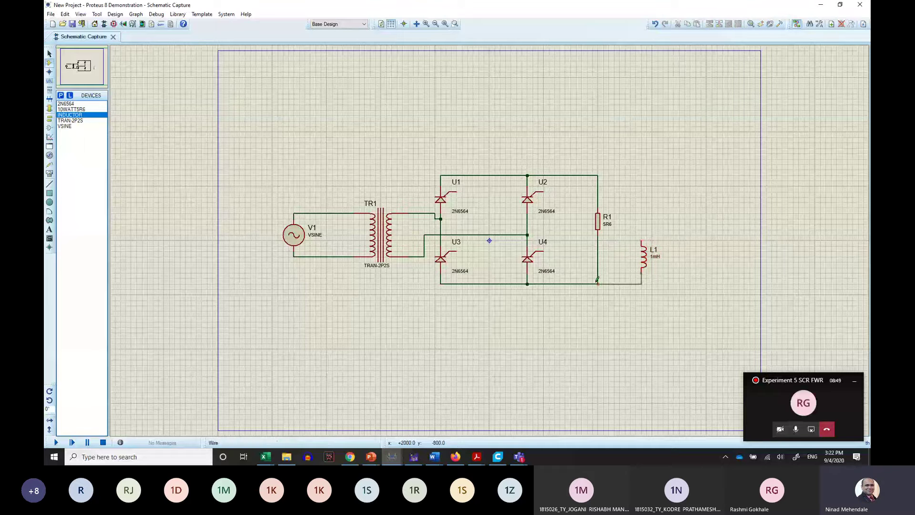
left_click(597, 282)
Place an OSCILLOSCOPE right of L1 and wire its channel A to the corner above R1
left_click(50, 156)
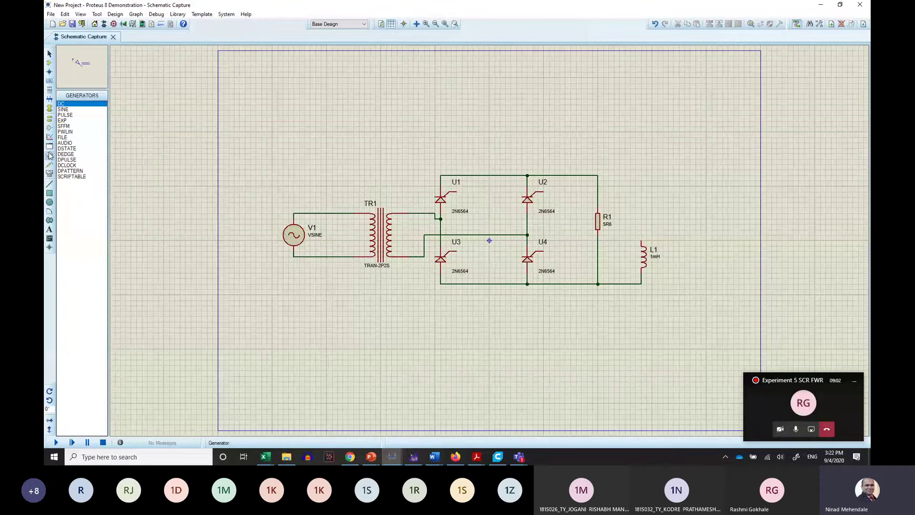
left_click(49, 173)
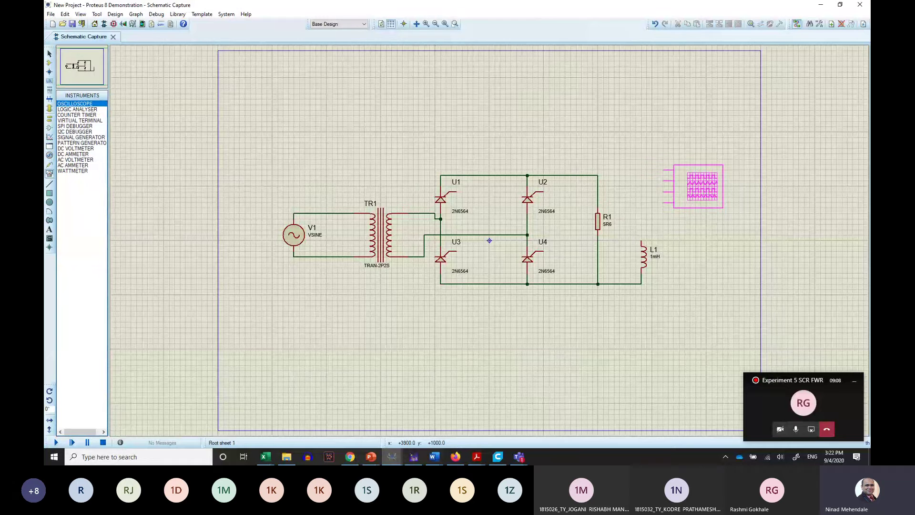
left_click(698, 186)
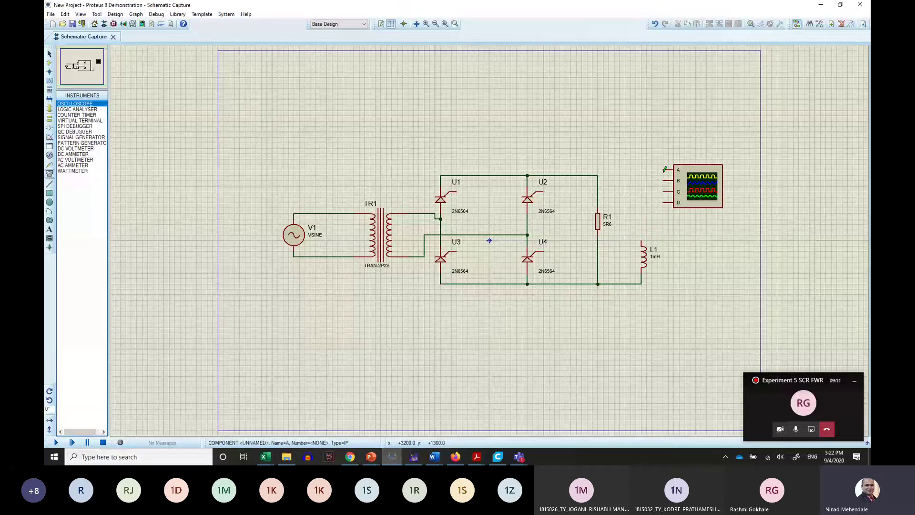
left_click(664, 169)
left_click(599, 175)
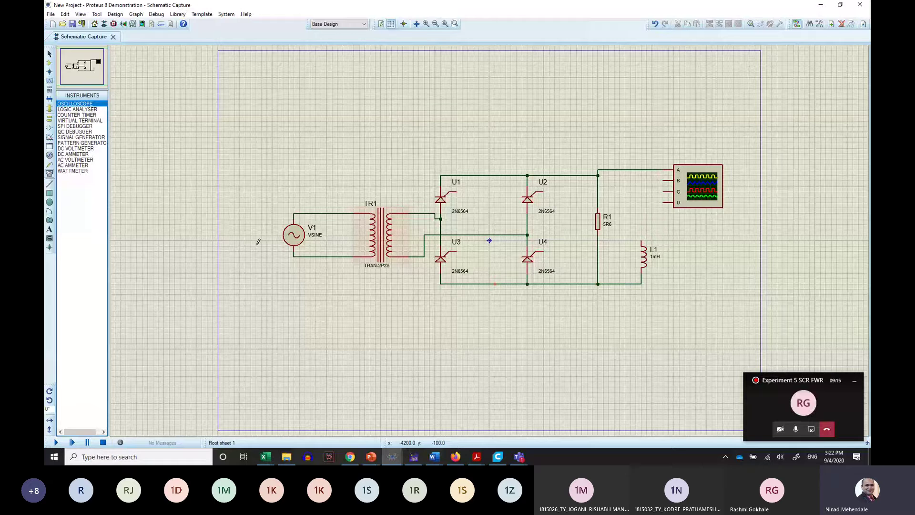
left_click(50, 119)
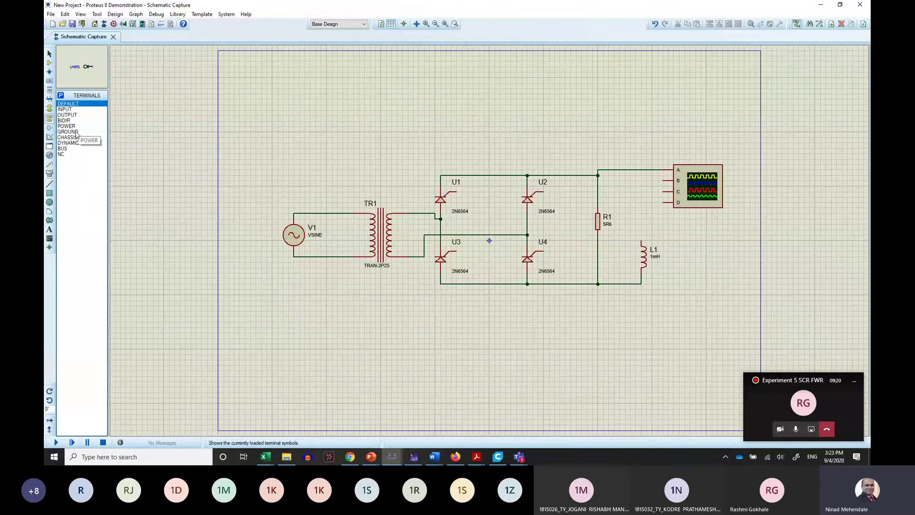
Place a GROUND terminal below R1 and wire it to the bottom-rail junction
left_click(72, 132)
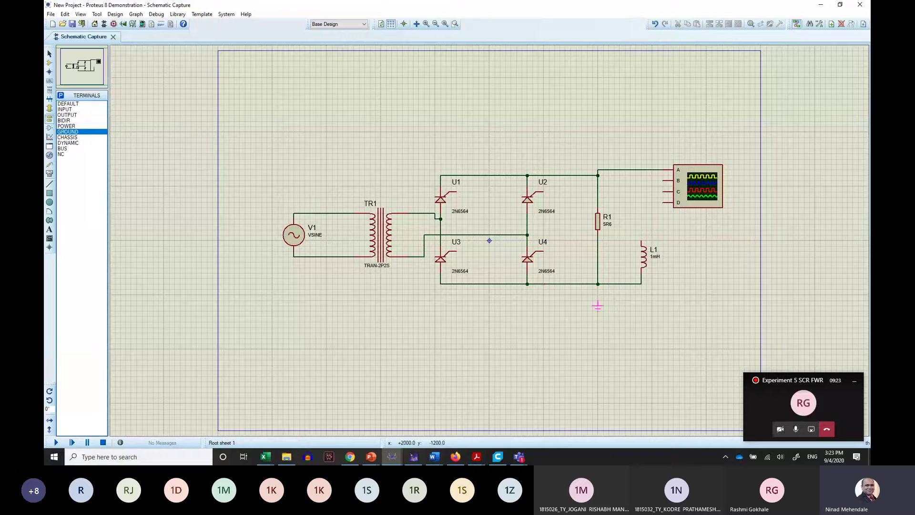
left_click(601, 296)
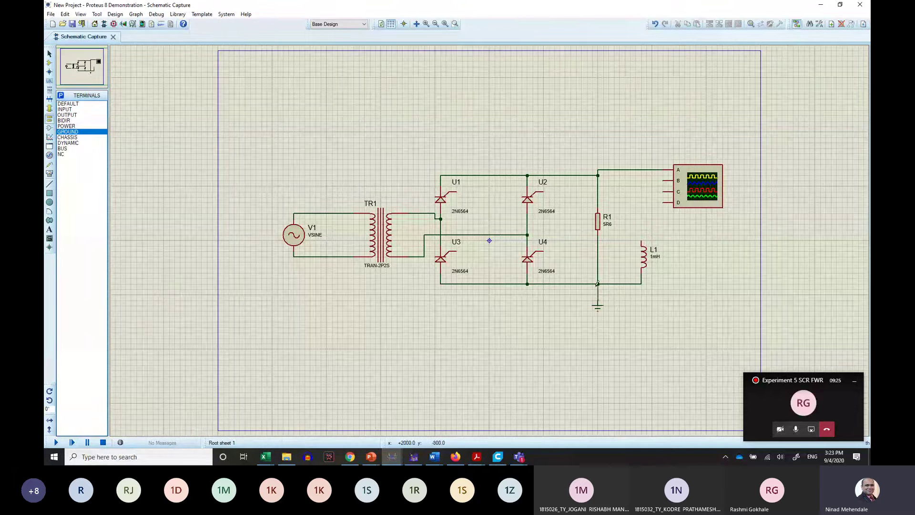
Place two pulse generators, U1(G) above the bridge and U3(G) below it
left_click(49, 155)
left_click(372, 149)
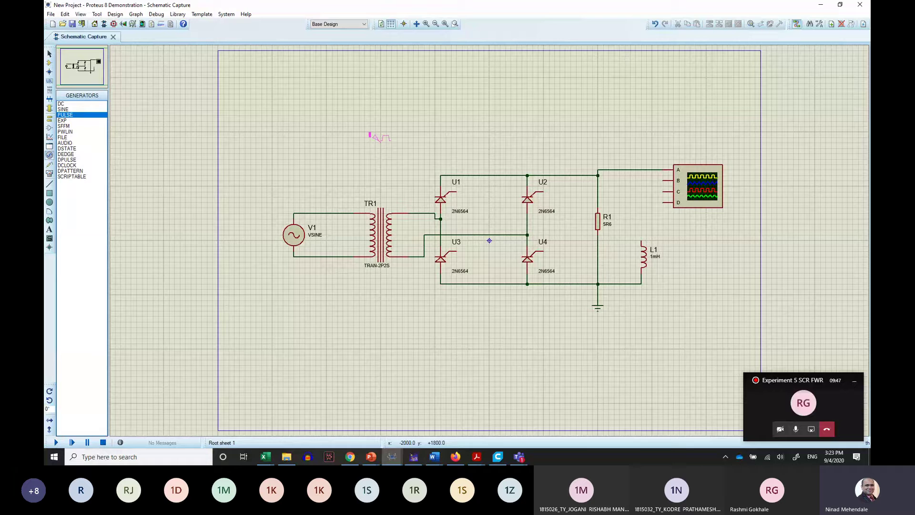
left_click(381, 138)
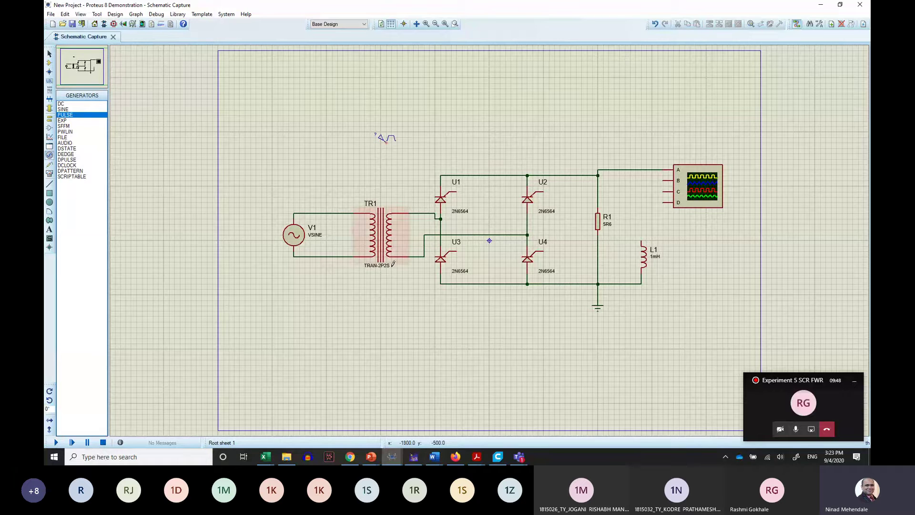
left_click(396, 317)
left_click(386, 322)
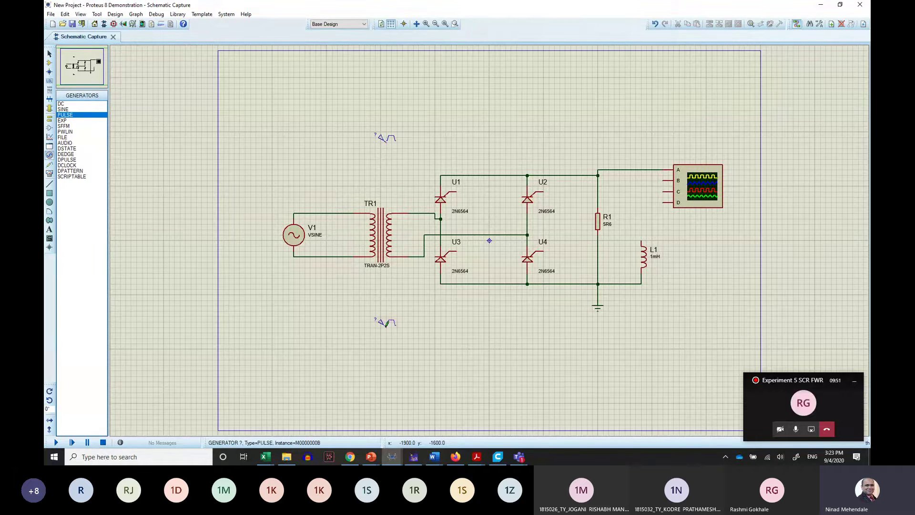
Wire the upper generator to U1's gate and the lower generator to U3's gate
left_click(386, 142)
left_click(458, 189)
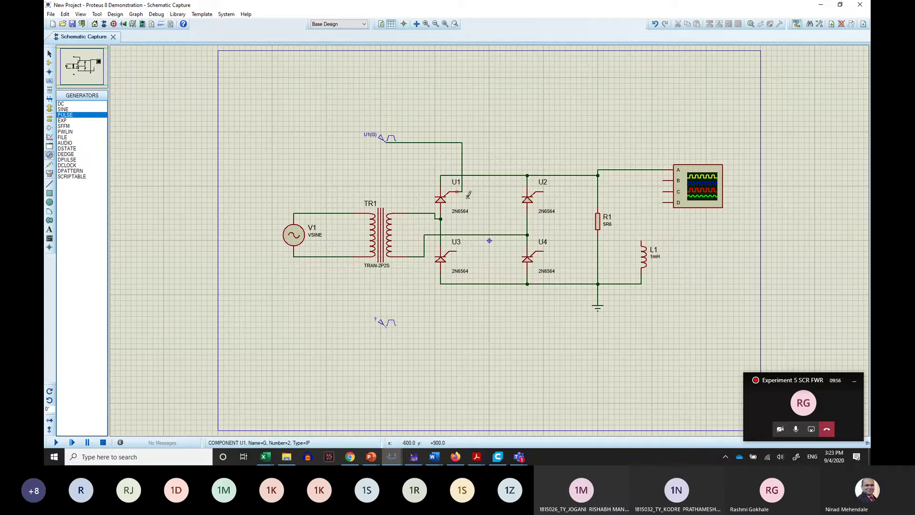
left_click(386, 326)
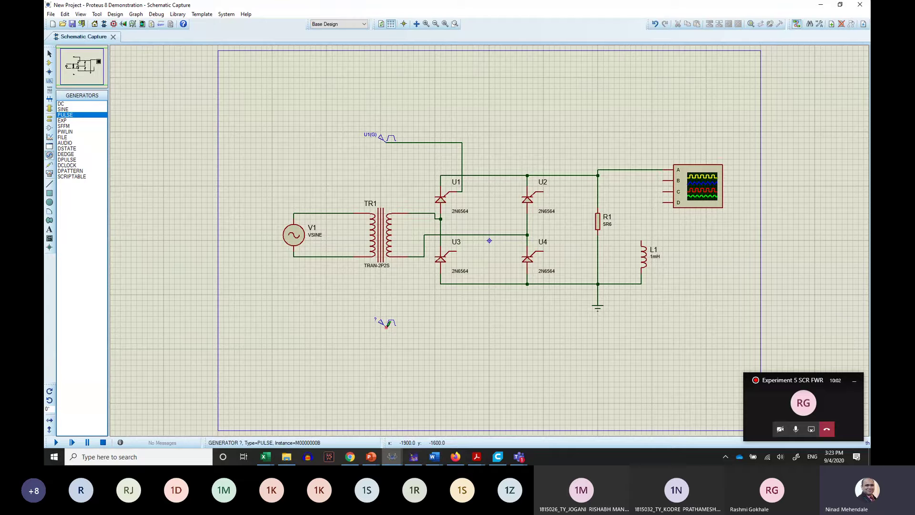
left_click(460, 251)
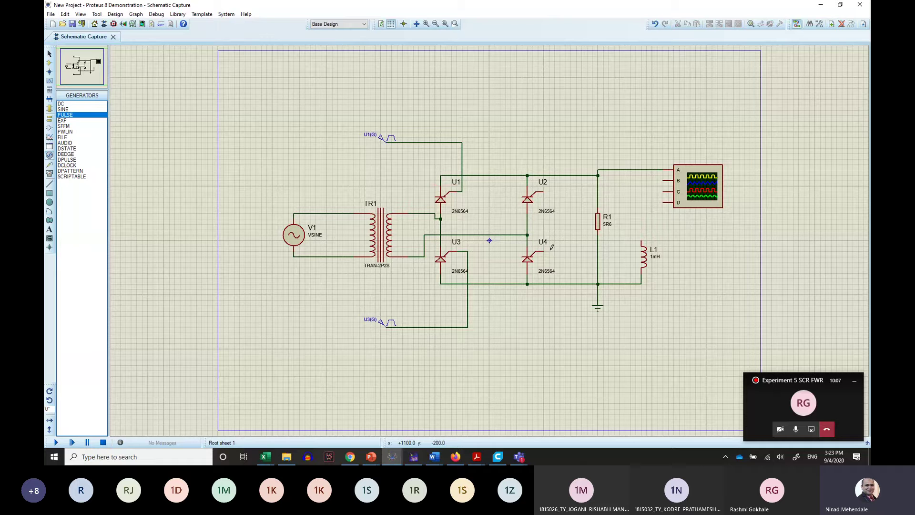
Join U4's gate to U1's gate line and U2's gate to U3's gate line, deleting a misrouted wire
left_click(545, 248)
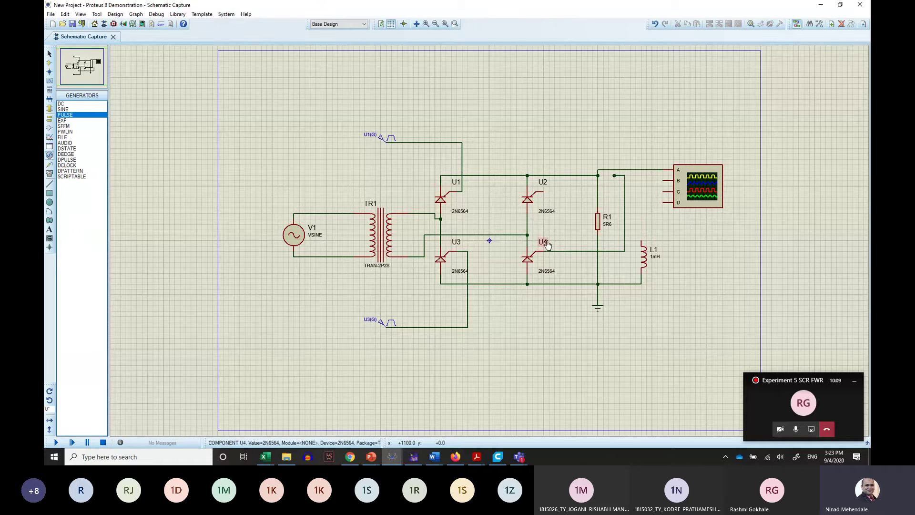
right_click(624, 176)
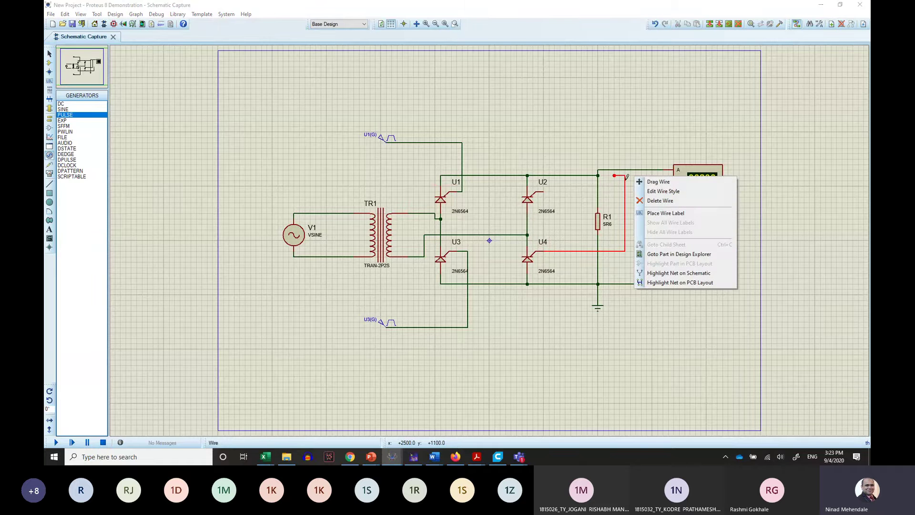
left_click(652, 202)
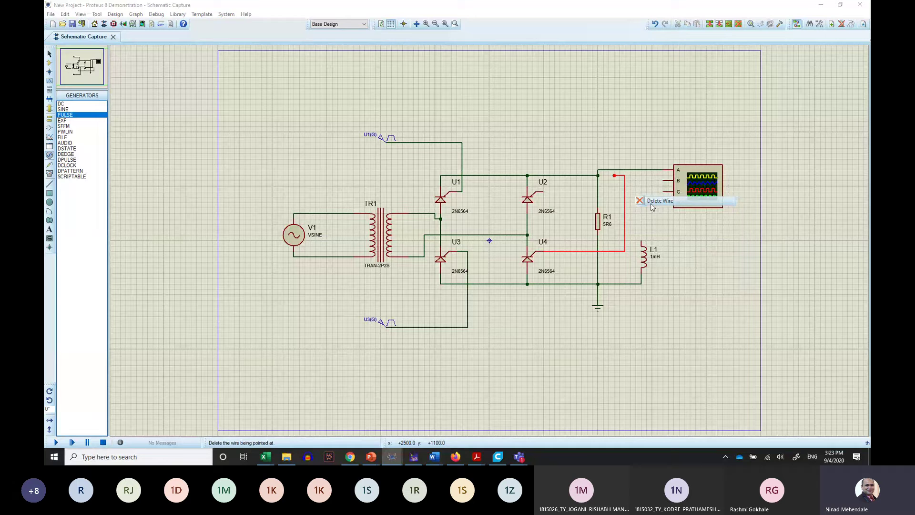
left_click(545, 250)
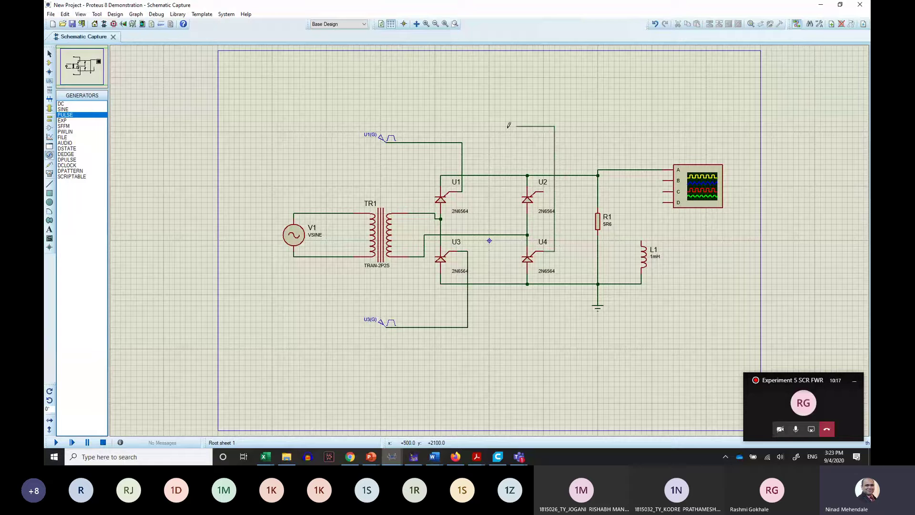
left_click(463, 142)
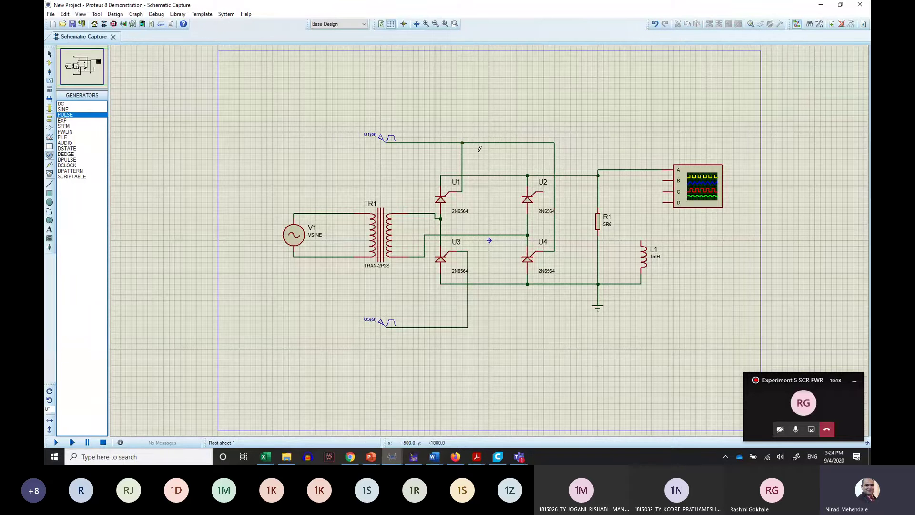
left_click(544, 189)
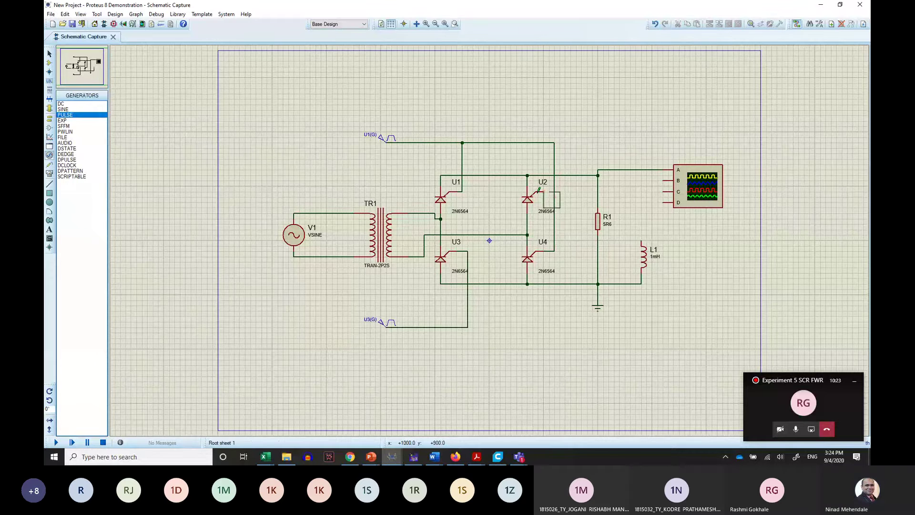
left_click(566, 191)
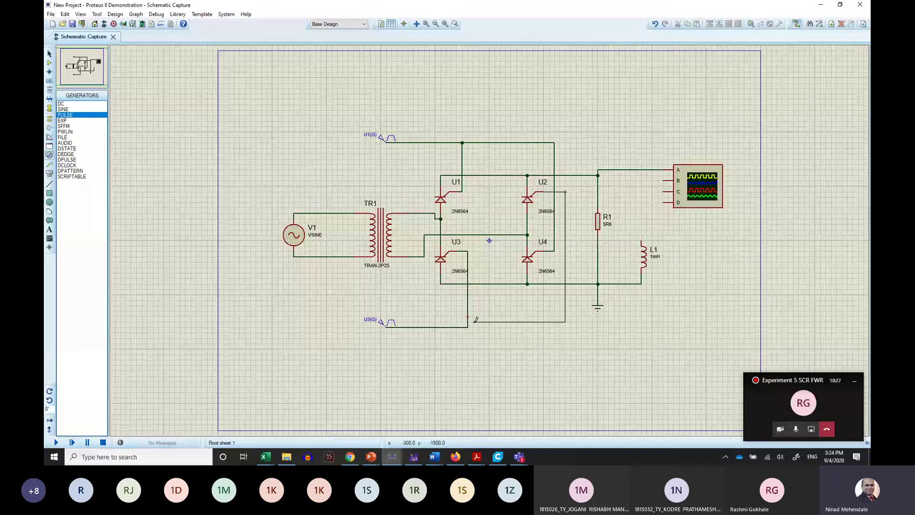
left_click(565, 326)
left_click(468, 327)
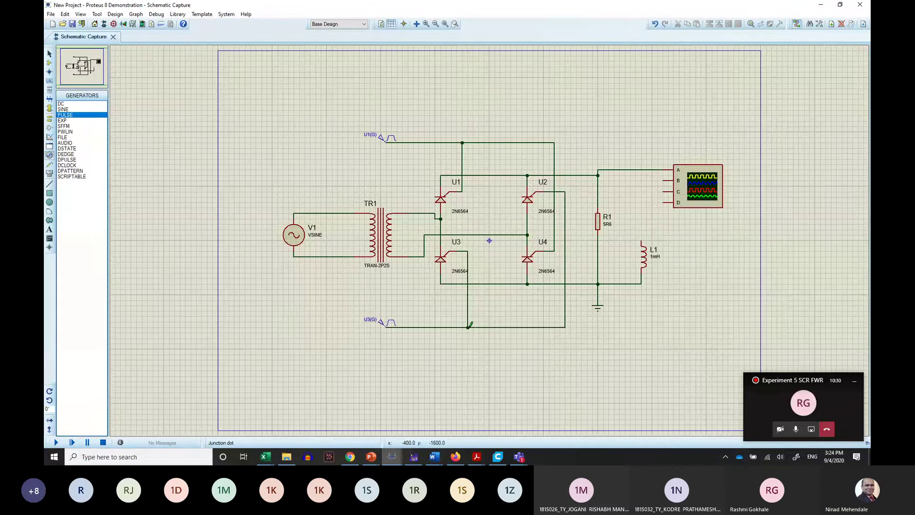
Open U1(G)'s Pulse Generator Properties and bring the Experiment_4 Word document forward
left_click(390, 136)
left_click(391, 136)
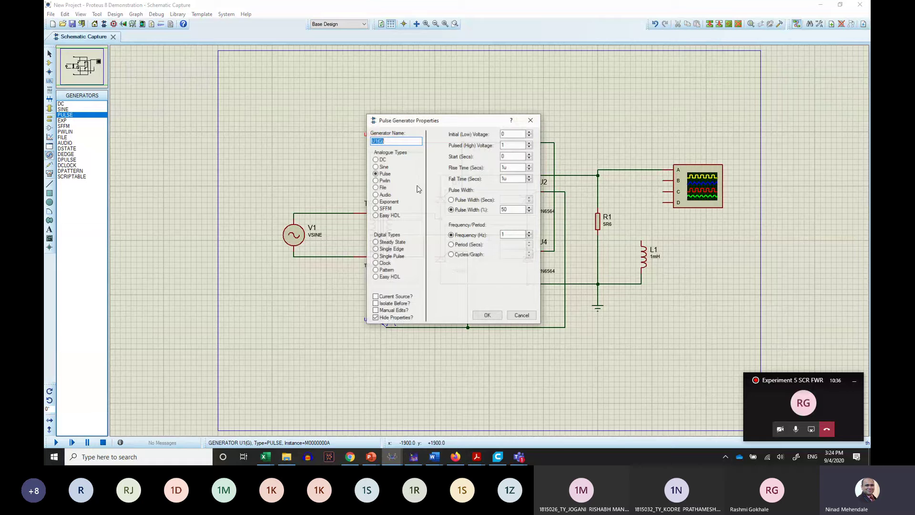
mouse_move(428, 452)
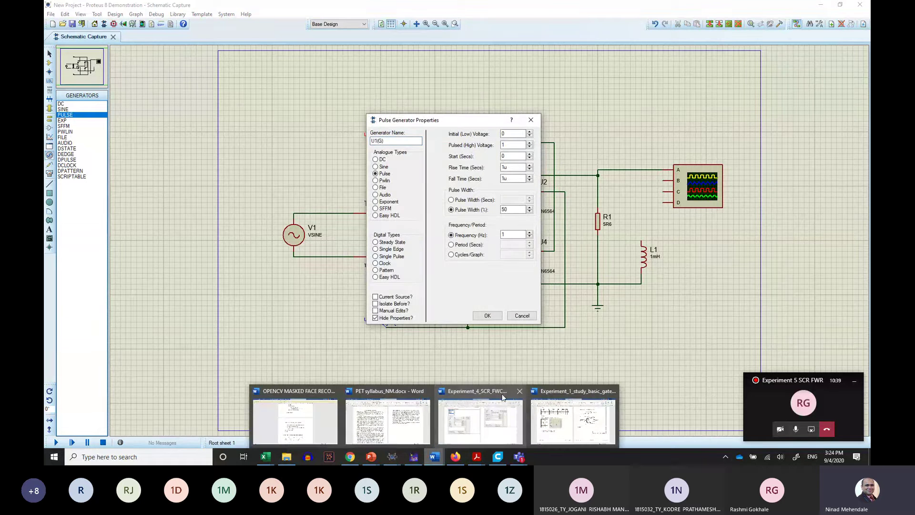
left_click(491, 414)
Scroll Word to the reference Pulse Generator Properties screenshots, then return to Proteus
scroll(475, 262, "down", 5)
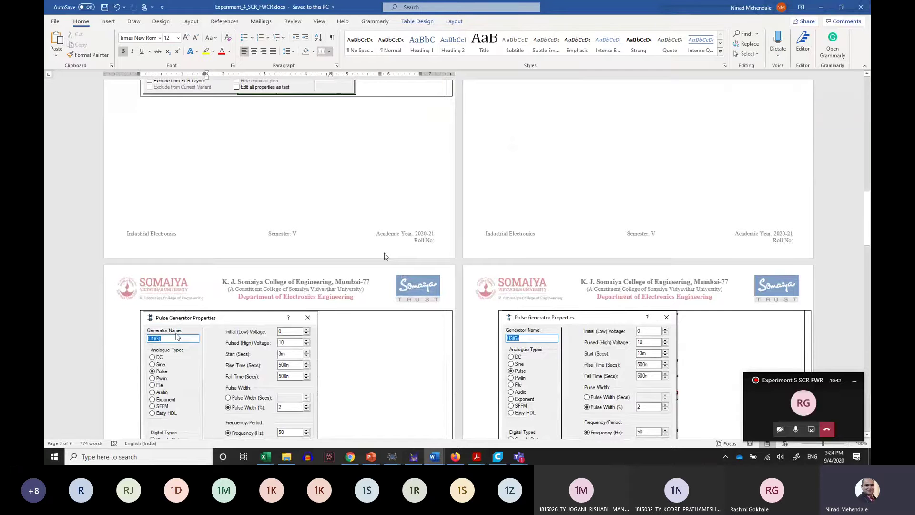
scroll(385, 256, "down", 3)
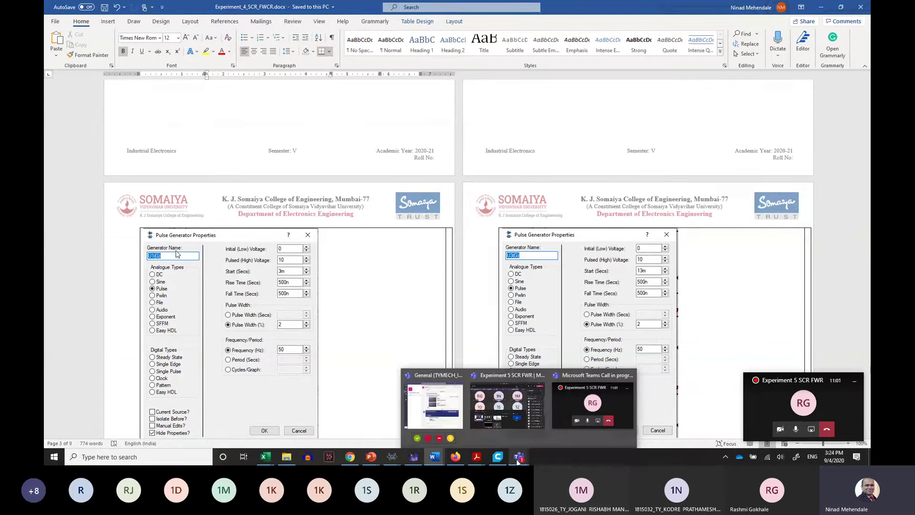
mouse_move(388, 456)
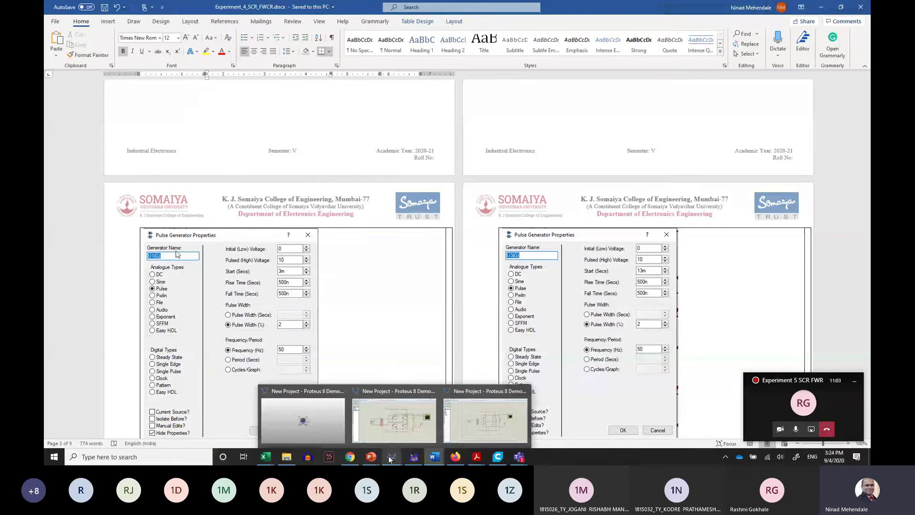
left_click(476, 421)
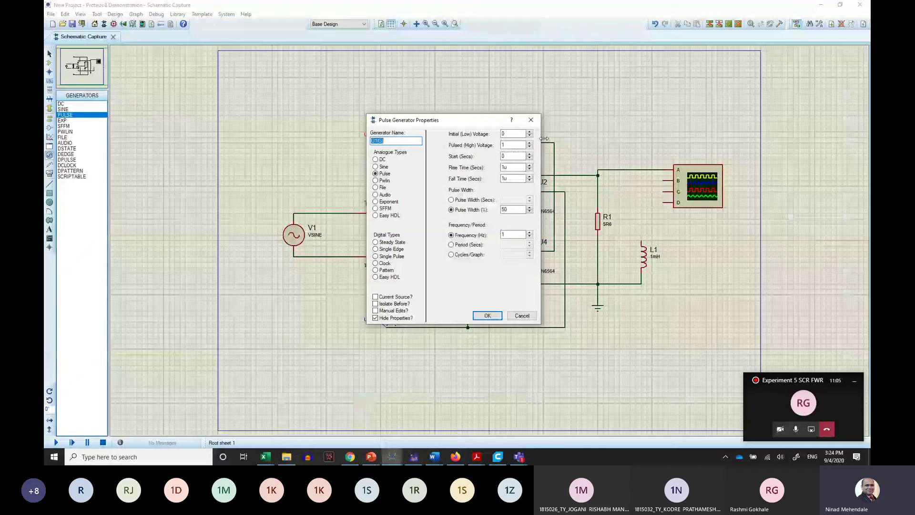
Set U1(G) to pulsed high 10 V, start 3m, rise and fall 5n, width 2%, frequency 50 Hz
left_click(511, 144)
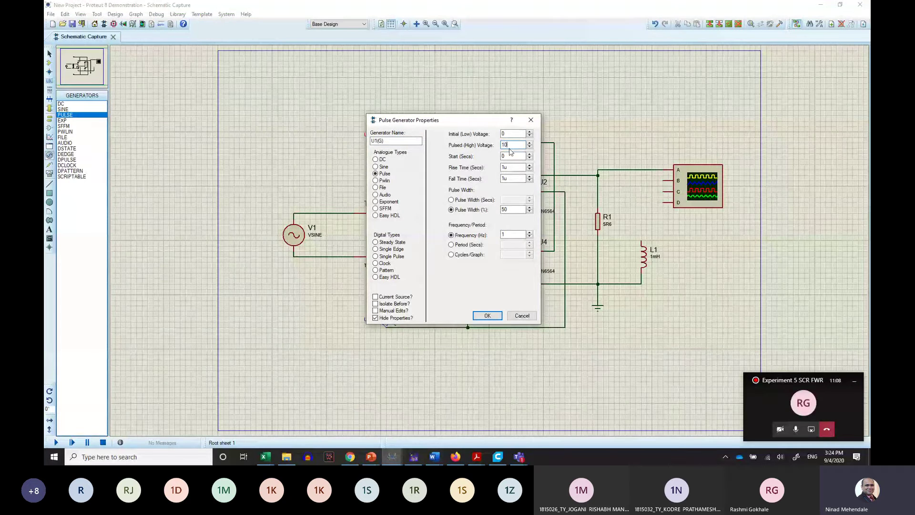
double_click(503, 157)
type("3m")
key("Tab")
type("5n")
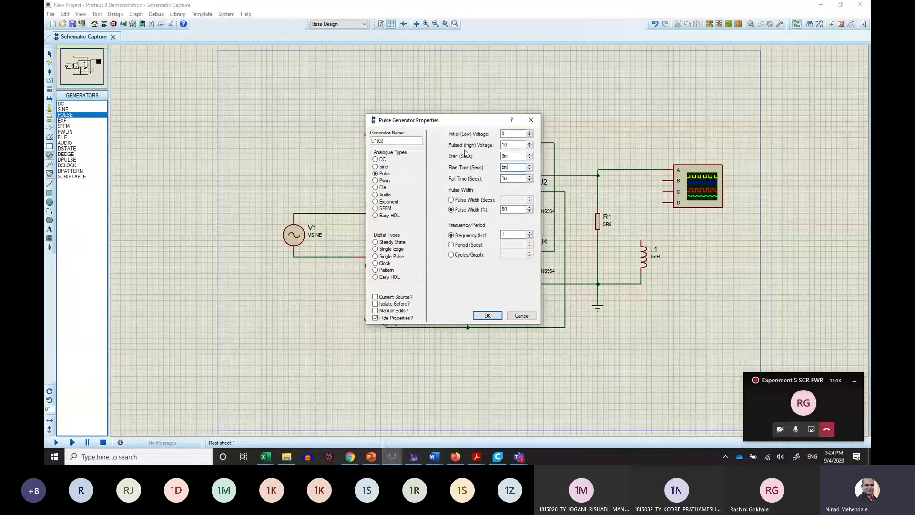
double_click(515, 179)
type("5n")
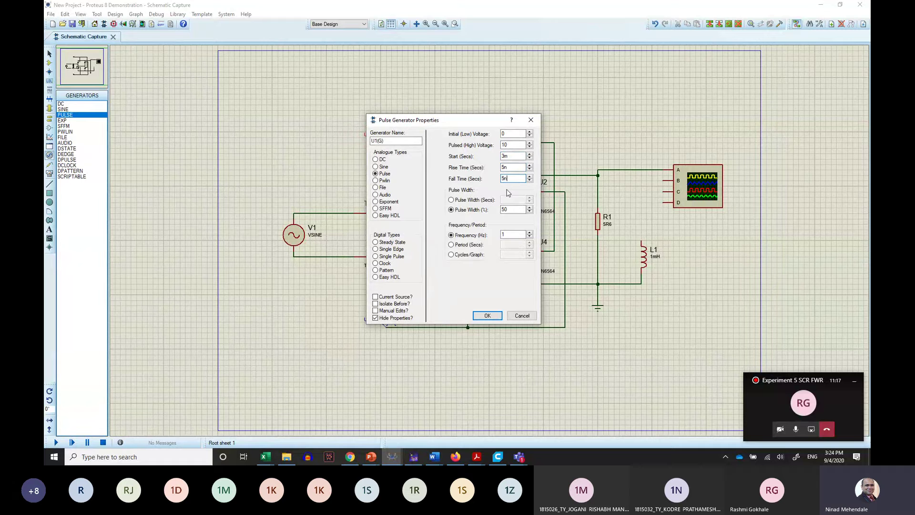
double_click(514, 209)
type("50")
double_click(516, 209)
type("2")
double_click(523, 235)
type("50")
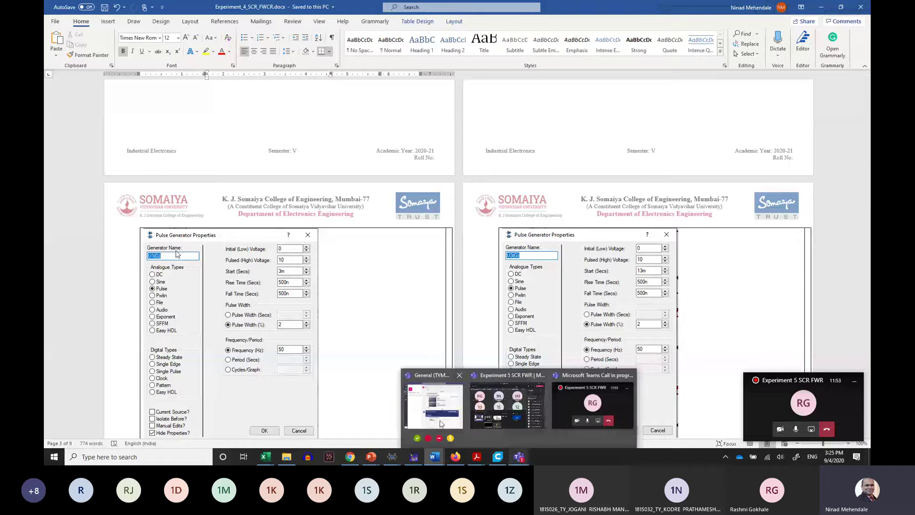
Review both generators' reference settings in Word: 0–10 V, 500n rise/fall, 2% width, 50 Hz
mouse_move(454, 461)
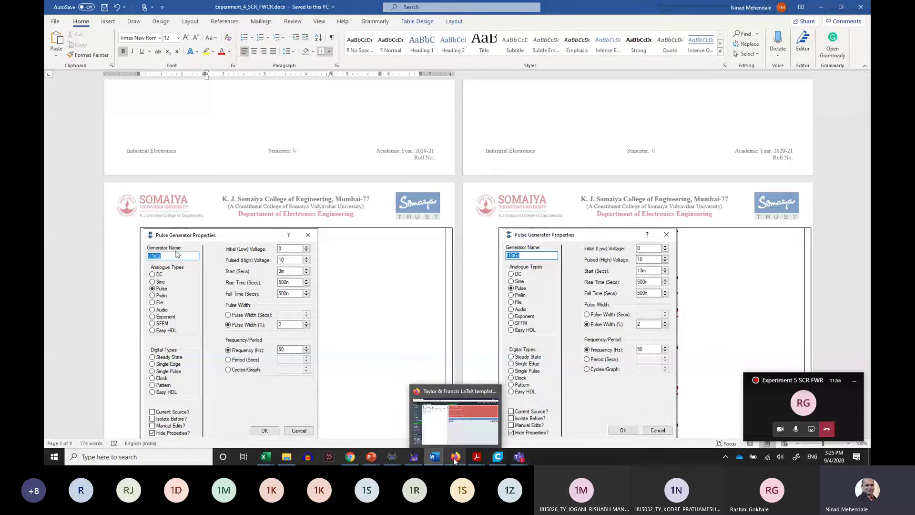
mouse_move(379, 456)
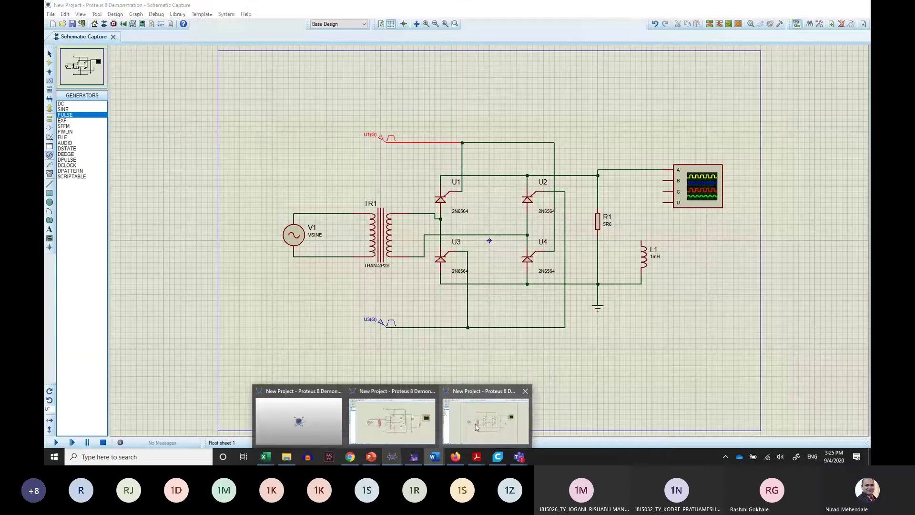
In Proteus, open U3(G)'s pulse settings and enter pulsed high 10, start 13m, rise 5n
left_click(475, 427)
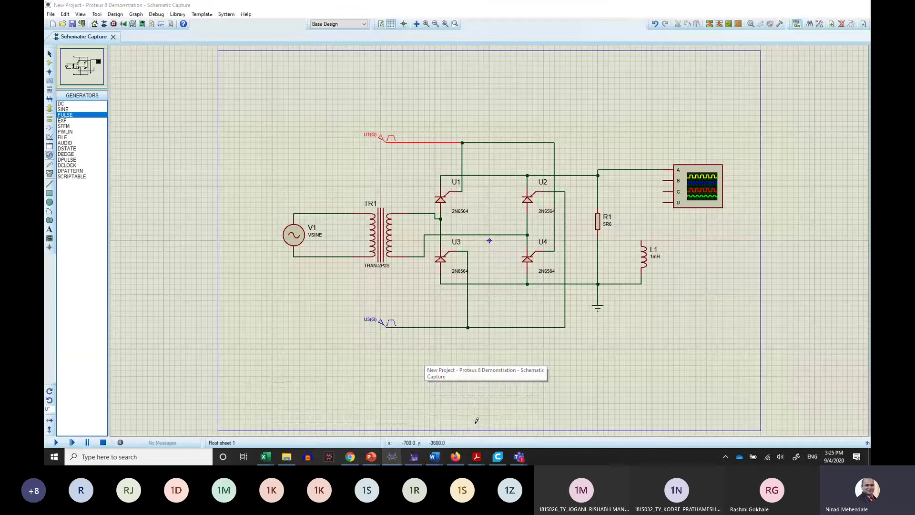
double_click(388, 323)
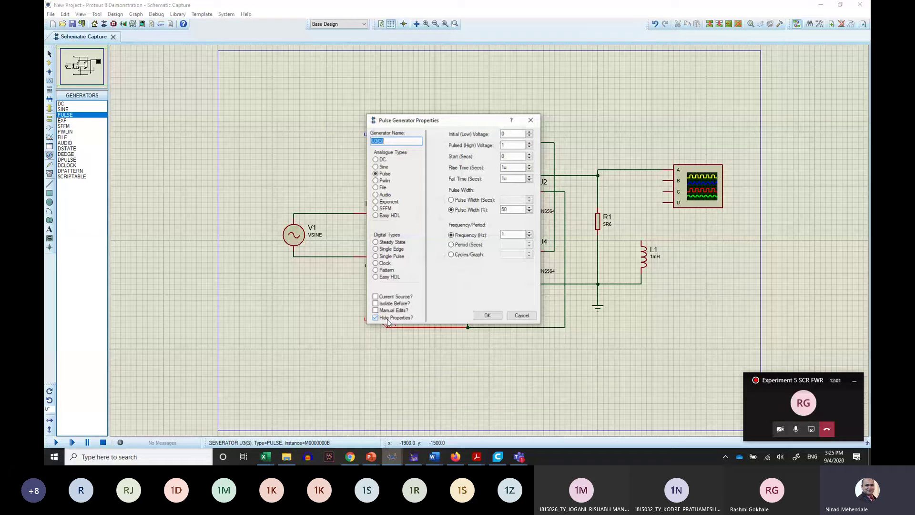
left_click(512, 144)
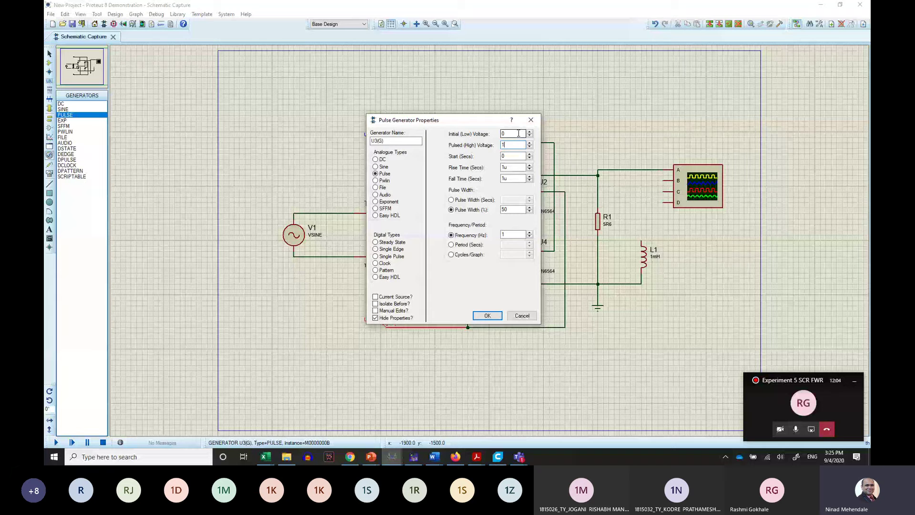
type("0")
key("Tab")
type("13m")
key("Tab")
type("5n")
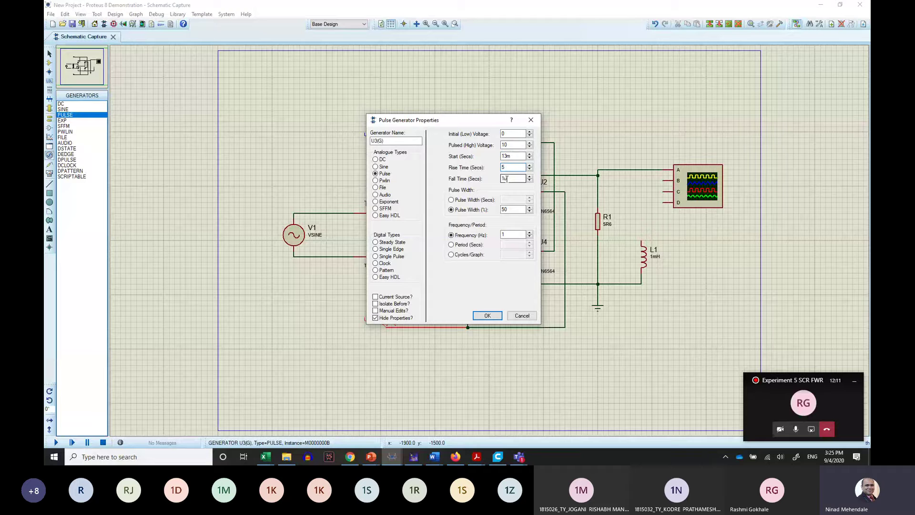
Set U3(G)'s fall to 5n, width 2% and frequency 50, apply, then reopen to verify
left_click(508, 178)
double_click(508, 178)
type("5")
type("n")
type("2")
key("Tab")
type("50")
left_click(487, 316)
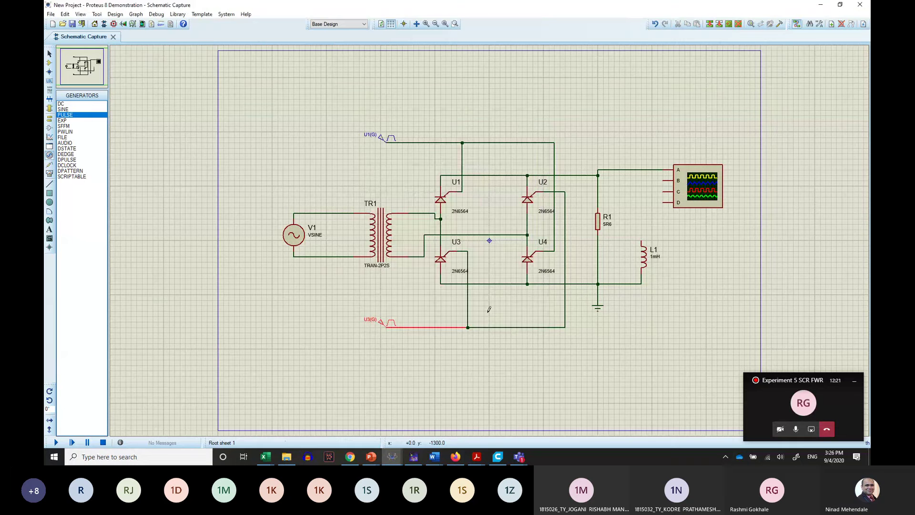
double_click(389, 323)
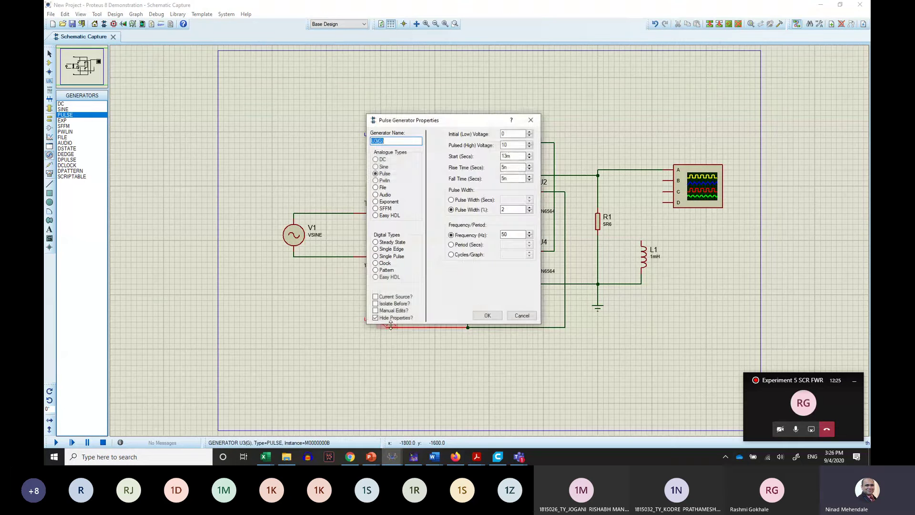
left_click(504, 156)
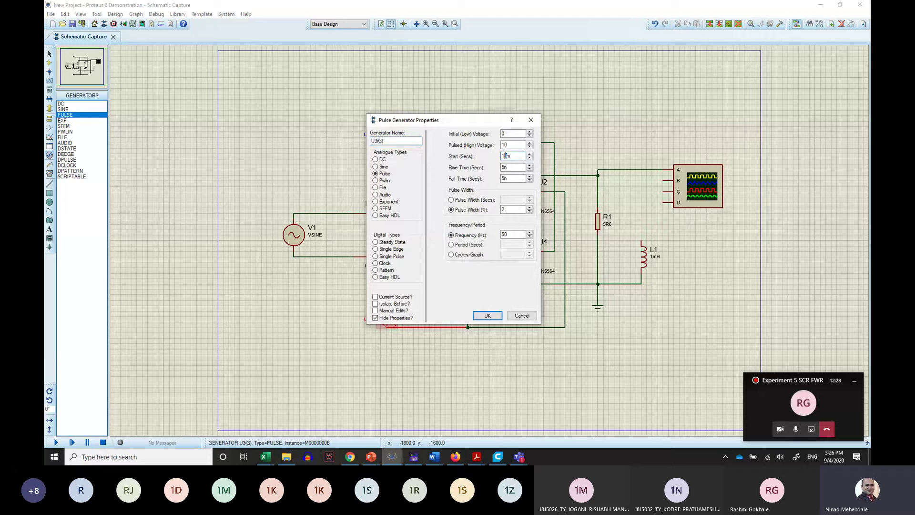
Close U3(G)'s dialog, then recheck U1(G)'s 3m start time and close its settings
left_click(531, 120)
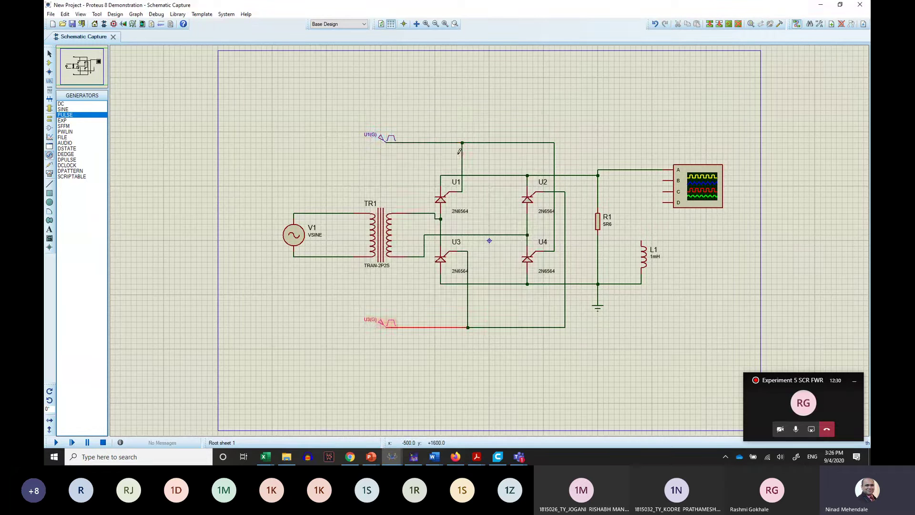
double_click(390, 139)
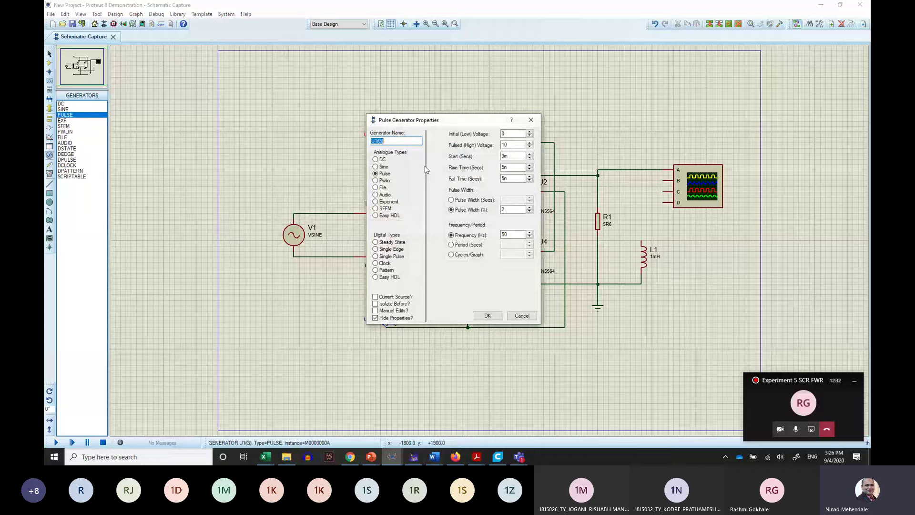
double_click(507, 156)
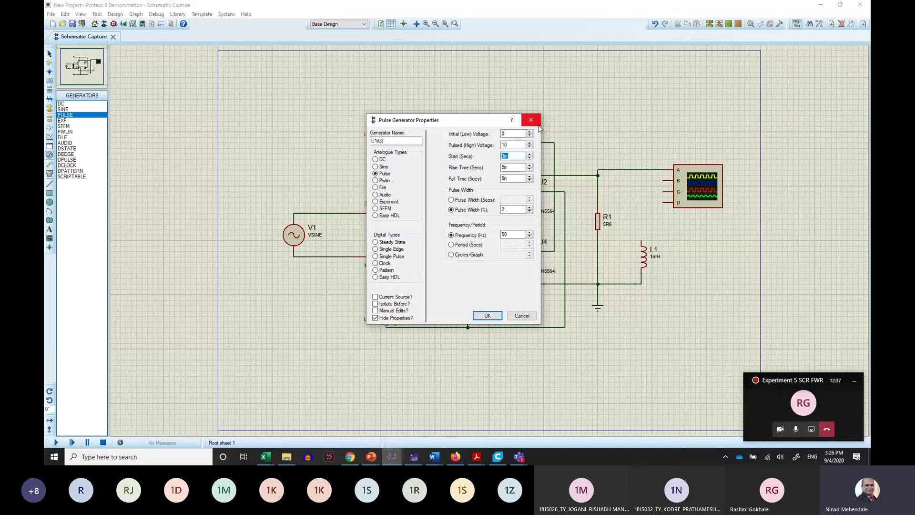
left_click(487, 315)
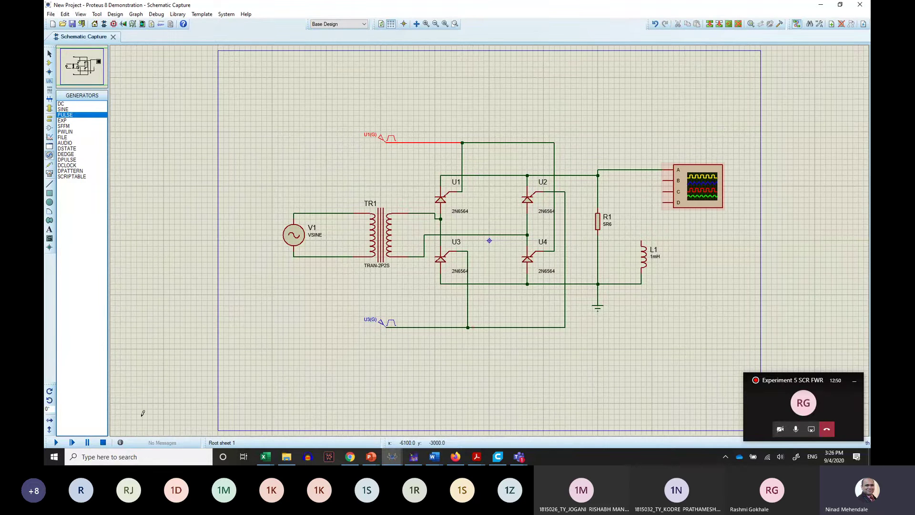
Run the simulation, change oscilloscope Channel A from 5 to 10, and switch to the Word document
left_click(60, 445)
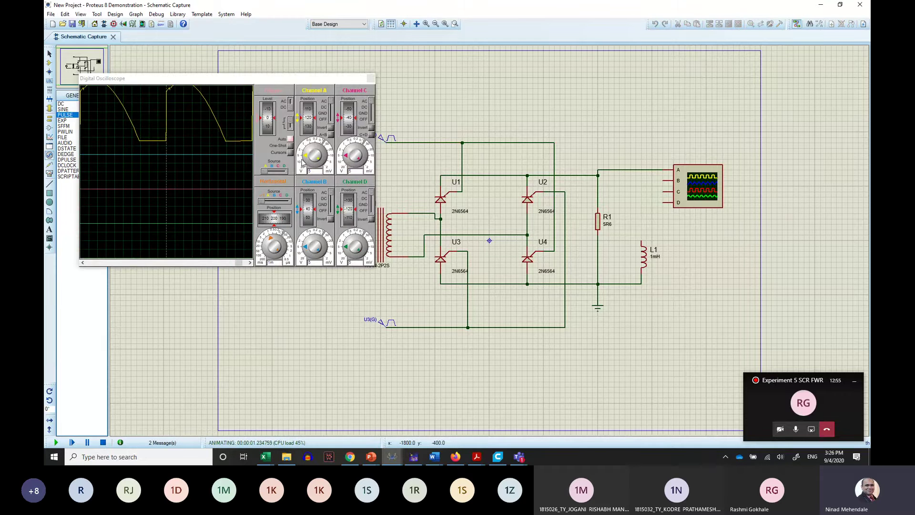
left_click(306, 157)
left_click(305, 158)
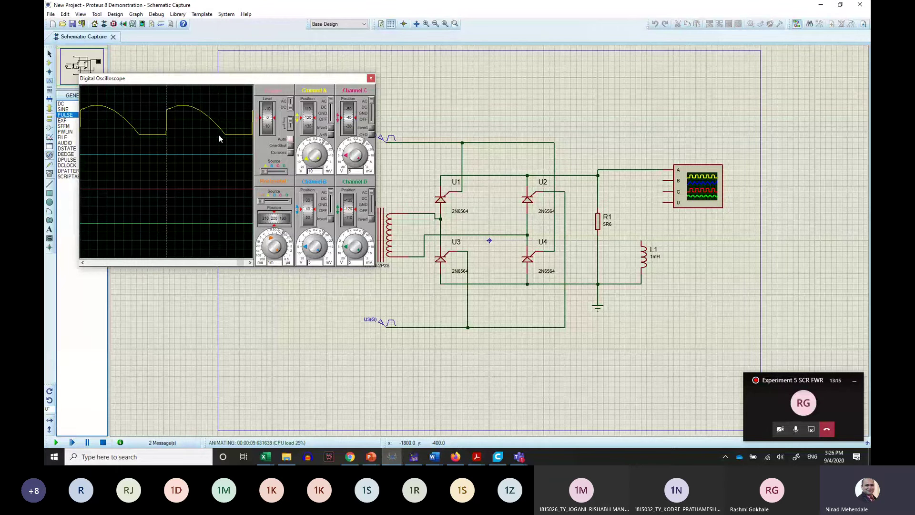
left_click(434, 456)
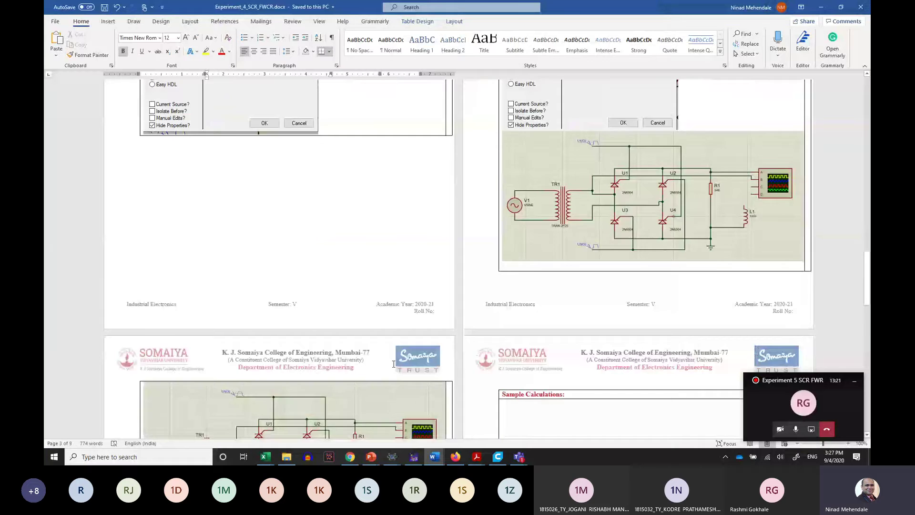
scroll(394, 364, "down", 9)
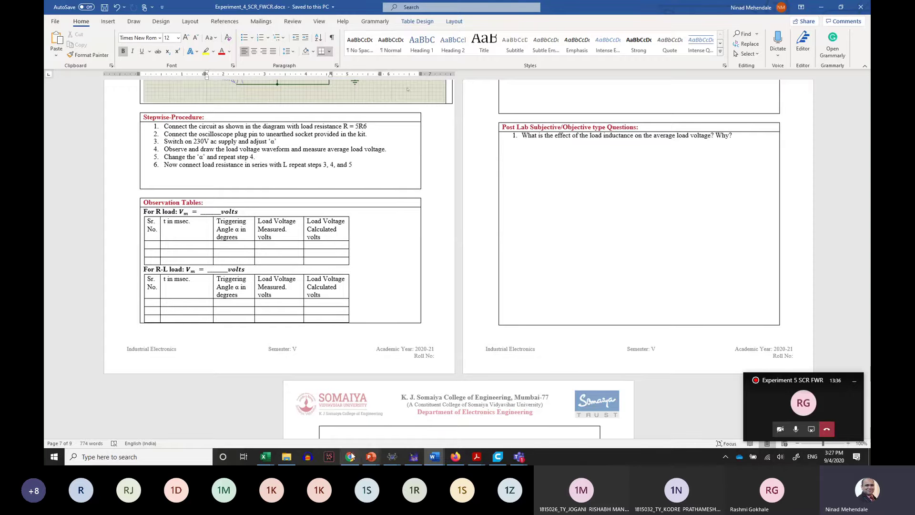
Scroll the Word lab sheet to the procedure and R and R-L observation tables, then return to Proteus
mouse_move(393, 458)
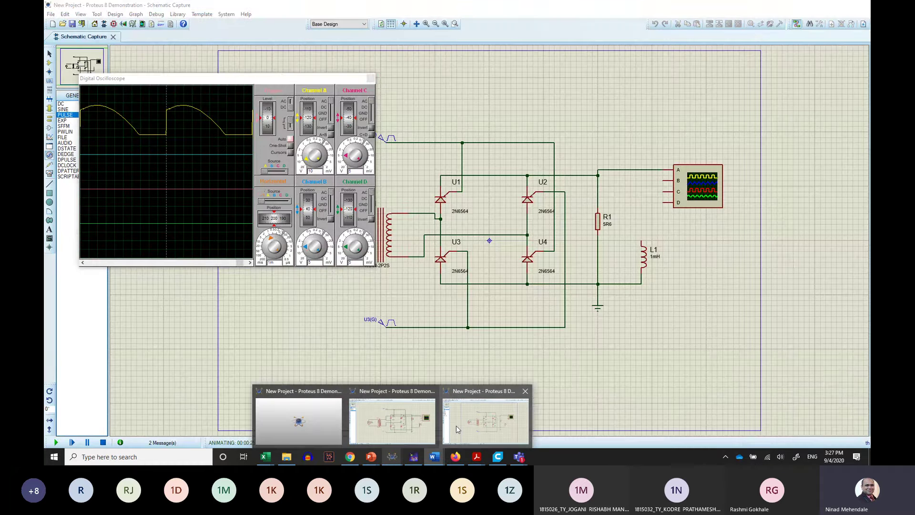
Stop the simulation and replace R1's ground wire with a wire from R1's bottom pin to L1's top pin
left_click(456, 425)
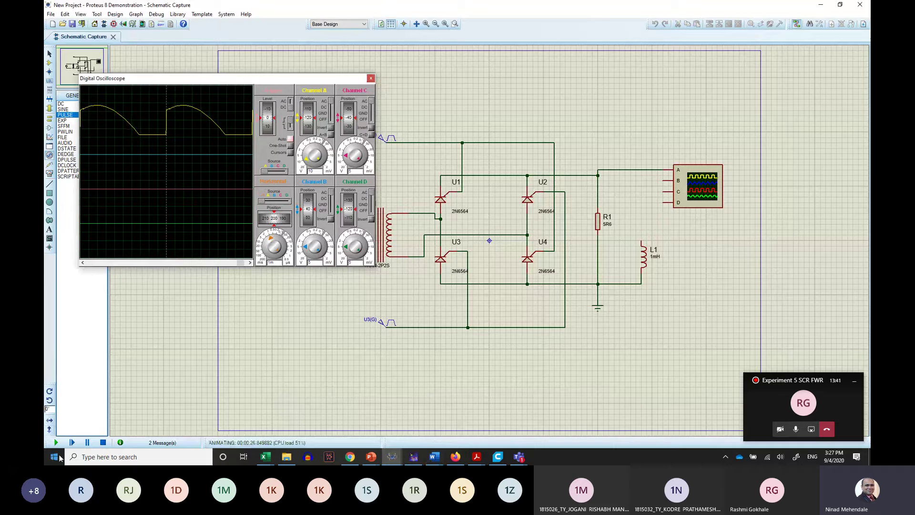
left_click(103, 442)
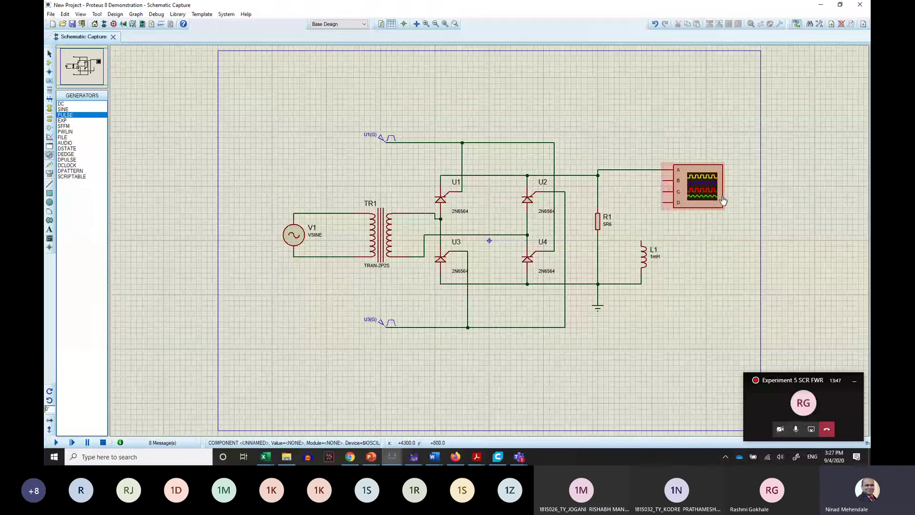
right_click(610, 248)
left_click(642, 273)
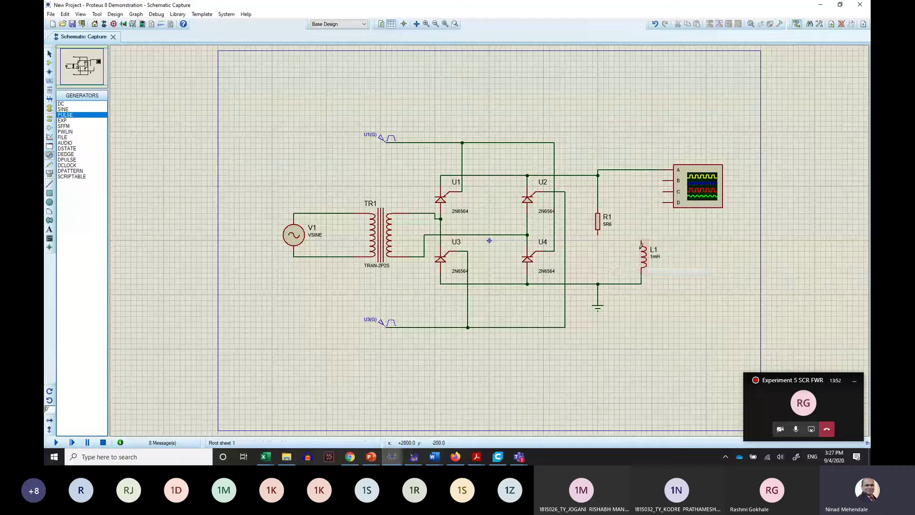
left_click(641, 241)
left_click(597, 232)
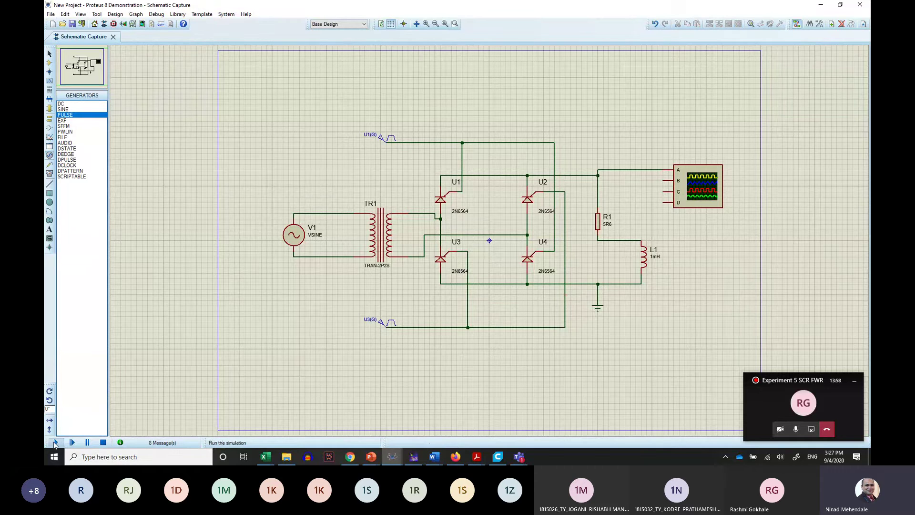
Run the R-L load simulation and set the oscilloscope timebase to 0.5 ms
left_click(56, 442)
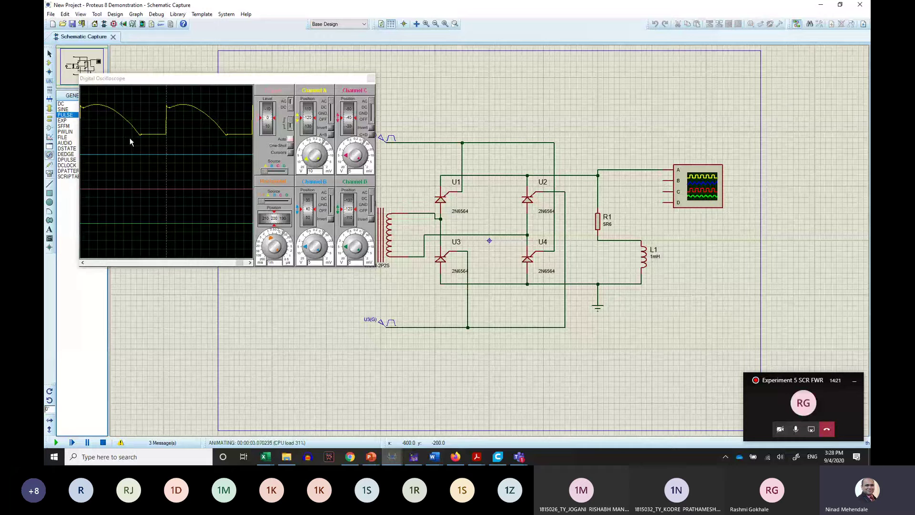
left_click(273, 236)
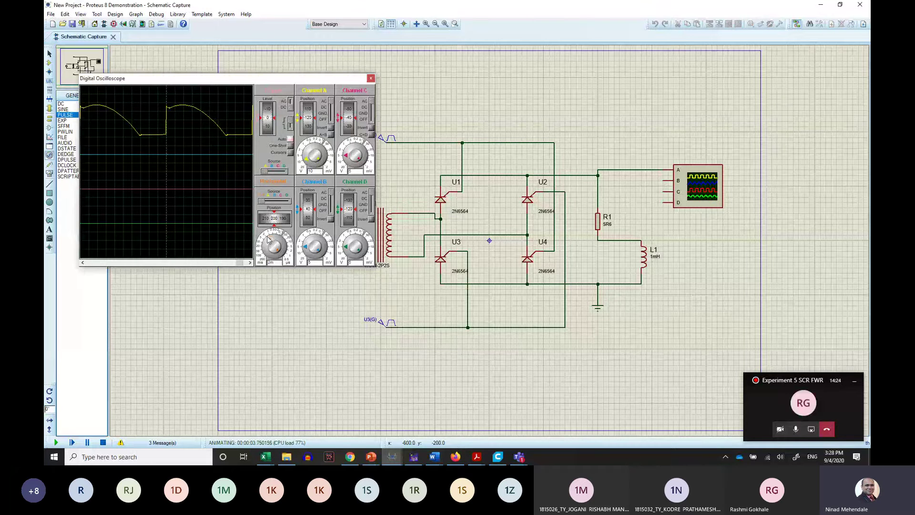
left_click(274, 237)
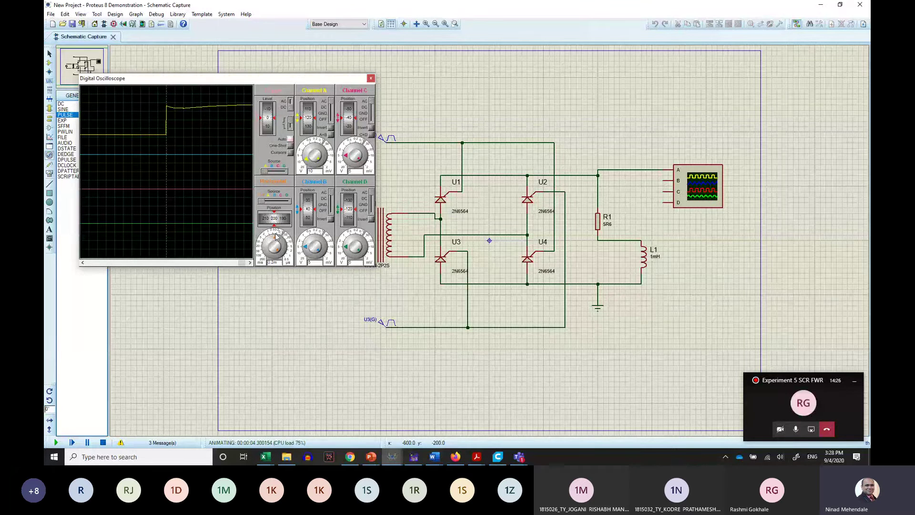
left_click(272, 234)
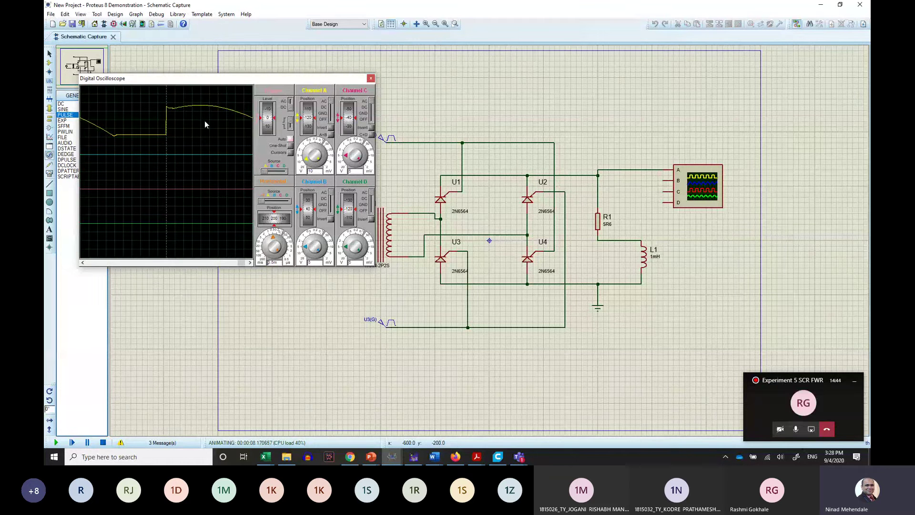
Set oscilloscope Channel A to 2 V/div and bring up the open Word windows
left_click(303, 158)
left_click(303, 157)
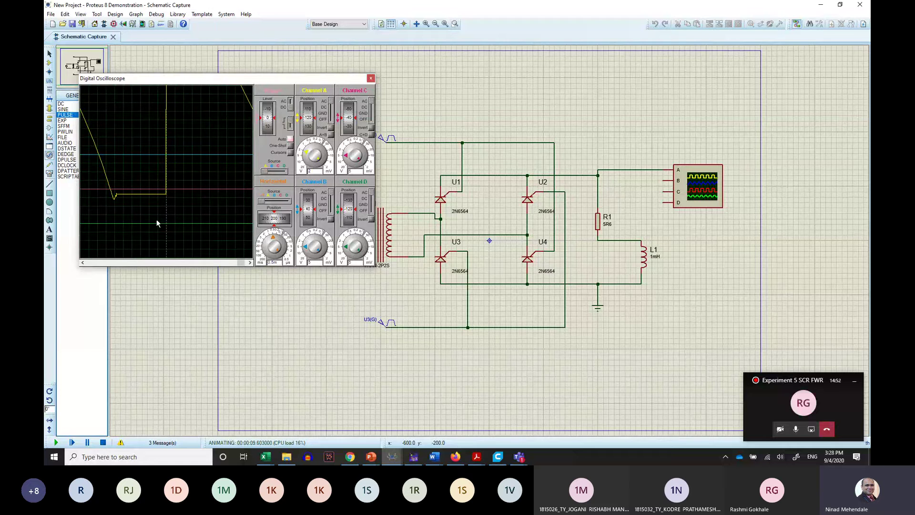
left_click(434, 456)
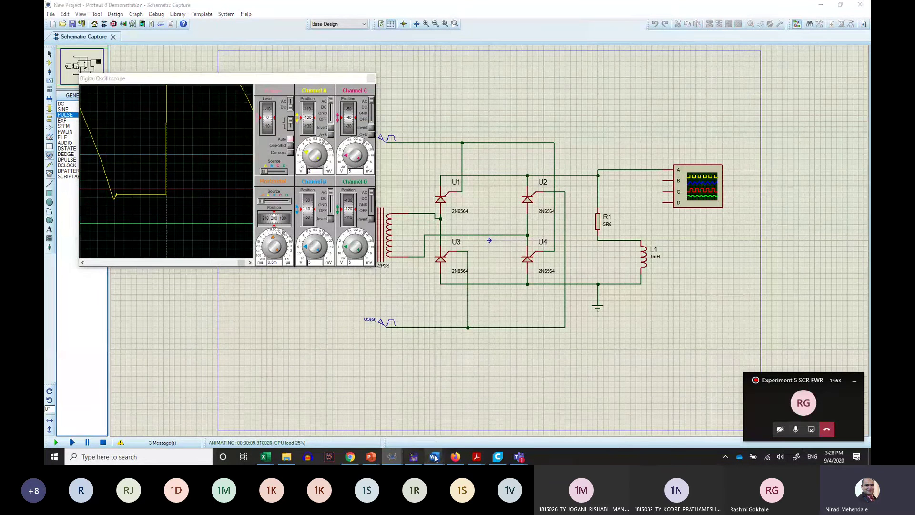
Bring the Experiment_4_SCR_FWCR lab sheet forward and click into the Triggering Angle and t in msec cells
left_click(446, 423)
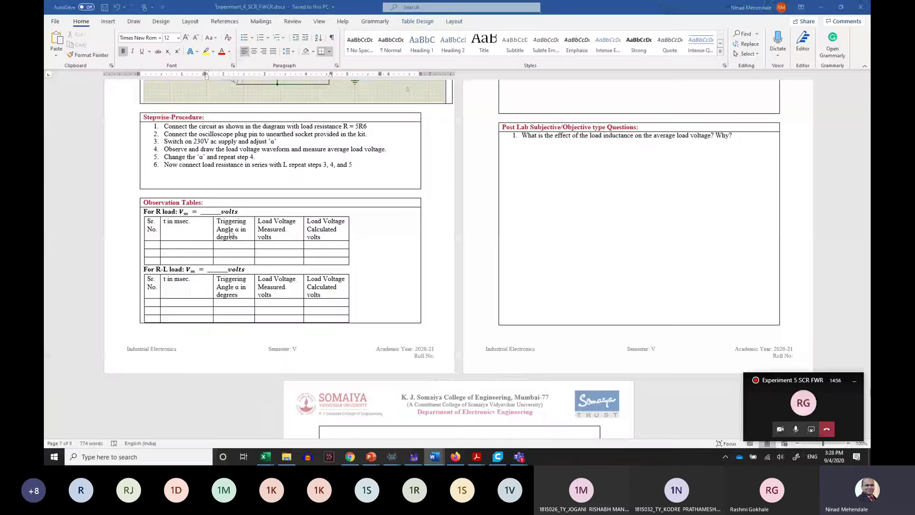
left_click(228, 246)
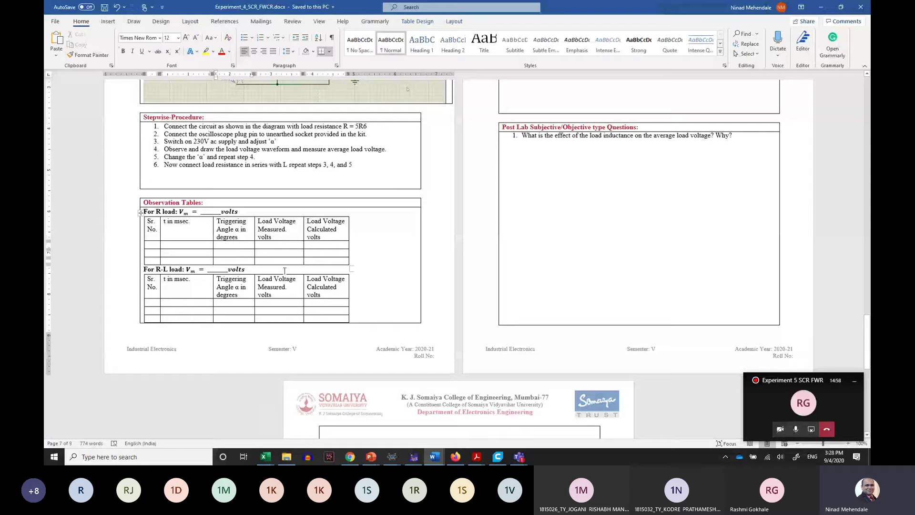
left_click(186, 245)
Cycle through the open windows with Alt+Tab to the online C compiler
key("alt+Tab")
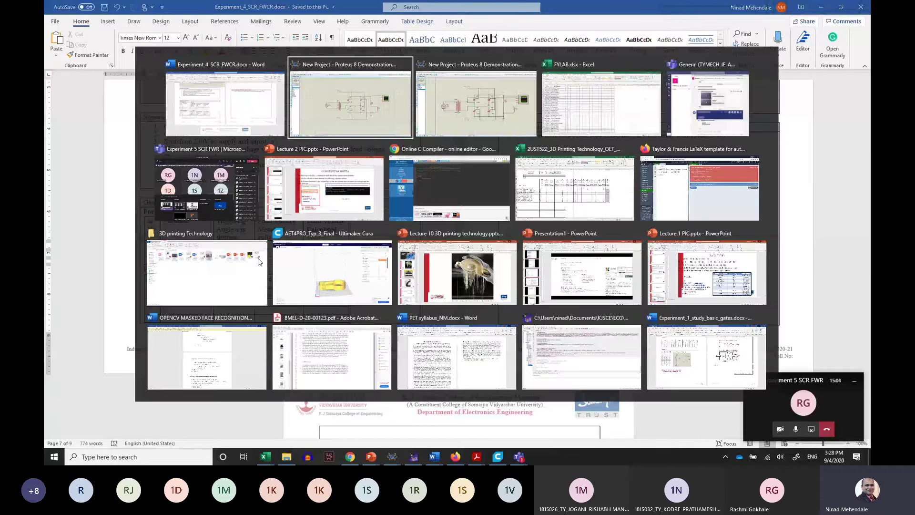
key("alt+Tab")
key("alt+Tab")
key("alt+Tab")
key("alt+Tab")
key("alt+Tab")
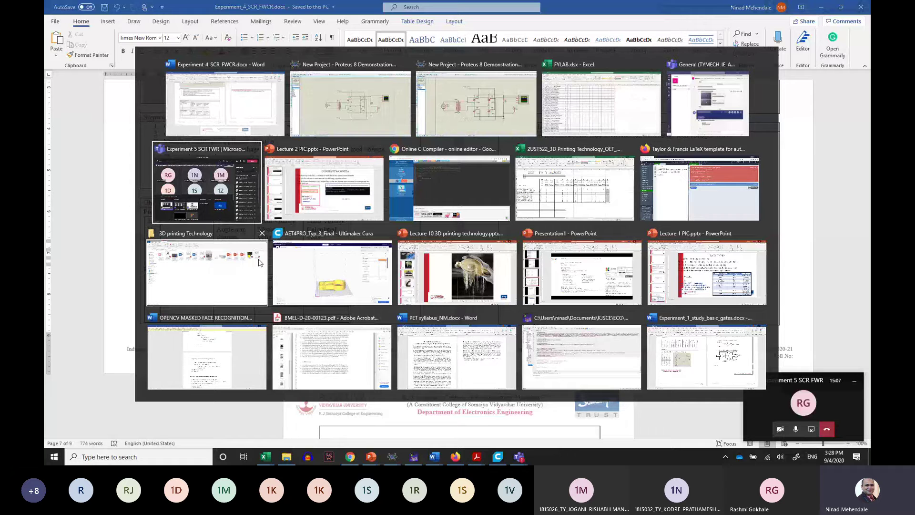
key("alt+Tab")
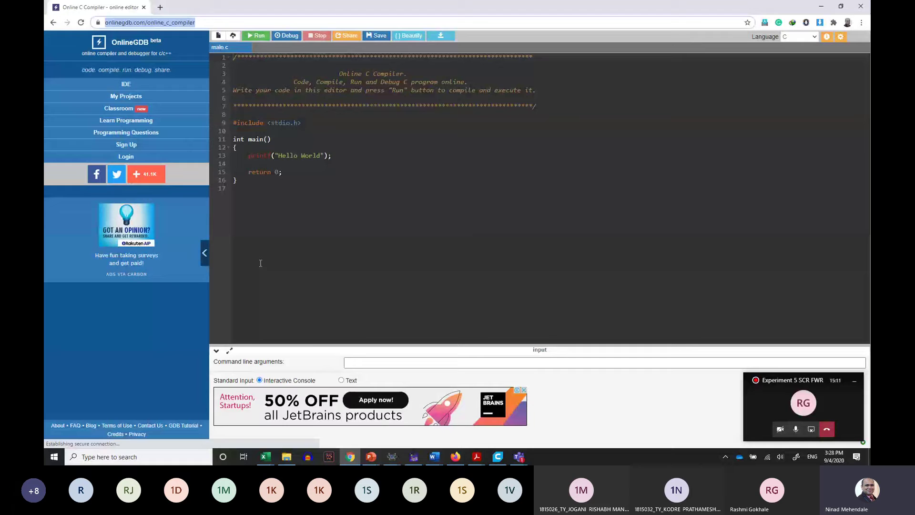
Launch Paint and sketch axes, a sine wave and rectified arches with the Pencil
key("super")
type("paint")
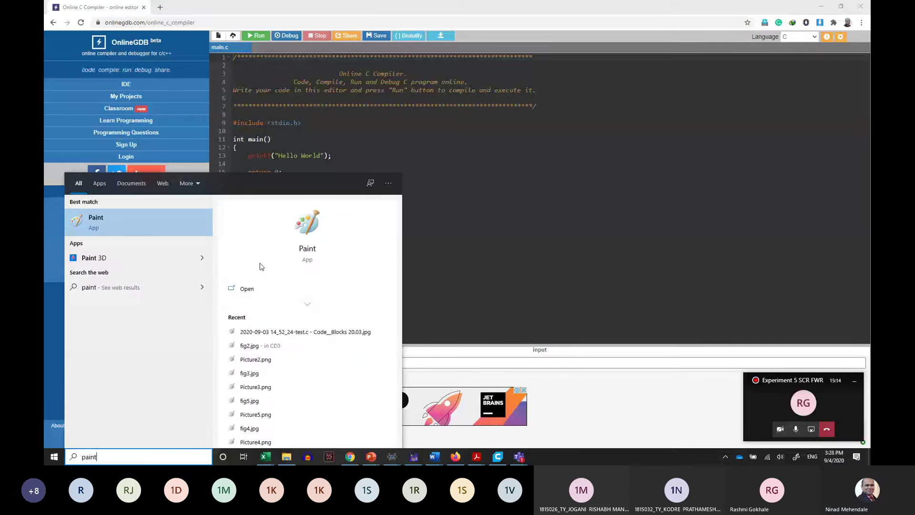
key("Return")
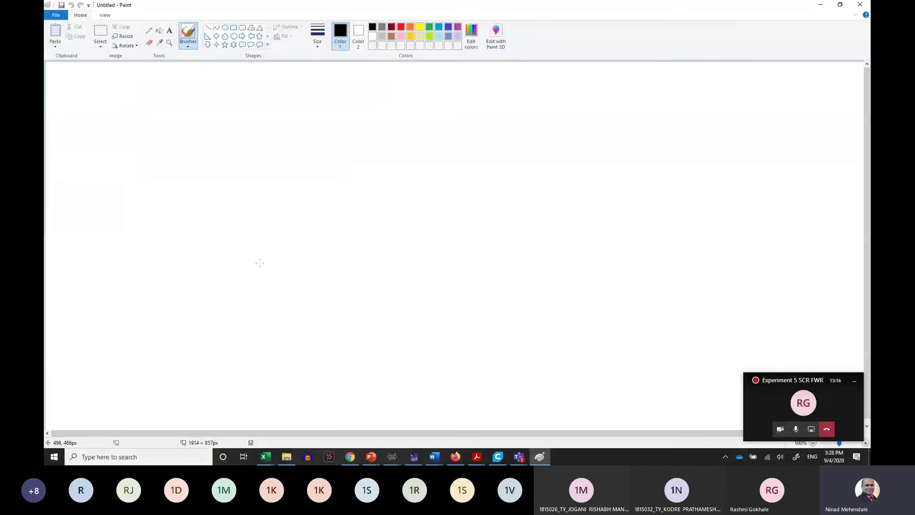
left_click(149, 30)
left_click_drag(165, 93, 166, 419)
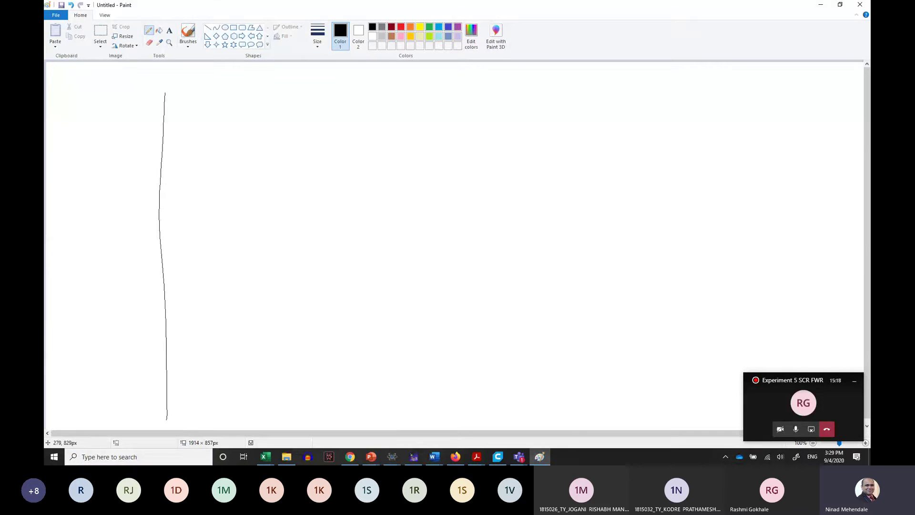
mouse_move(141, 189)
left_mouse_down()
mouse_move(573, 190)
mouse_move(194, 127)
mouse_move(368, 202)
mouse_move(510, 248)
mouse_move(554, 193)
left_mouse_up()
left_click_drag(157, 402, 627, 401)
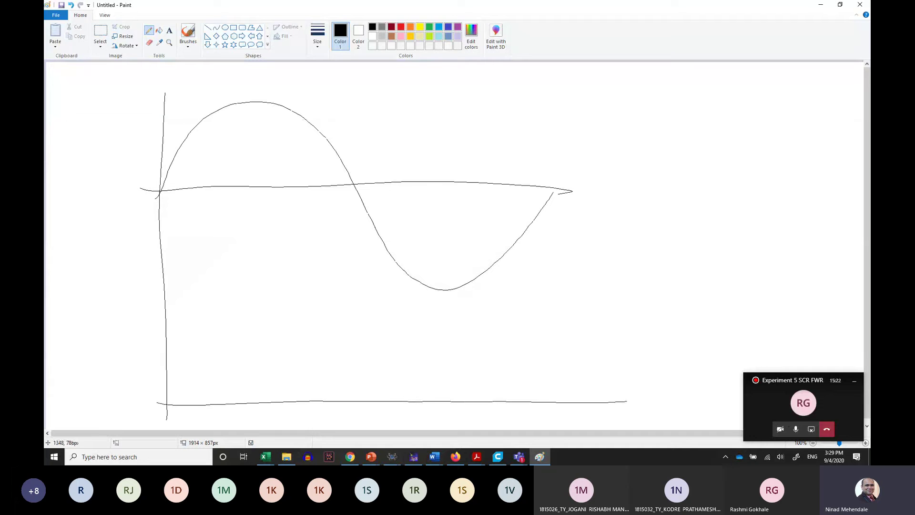
mouse_move(167, 418)
left_mouse_down()
mouse_move(180, 390)
mouse_move(249, 331)
mouse_move(319, 338)
mouse_move(392, 400)
mouse_move(471, 334)
mouse_move(546, 369)
mouse_move(573, 407)
left_mouse_up()
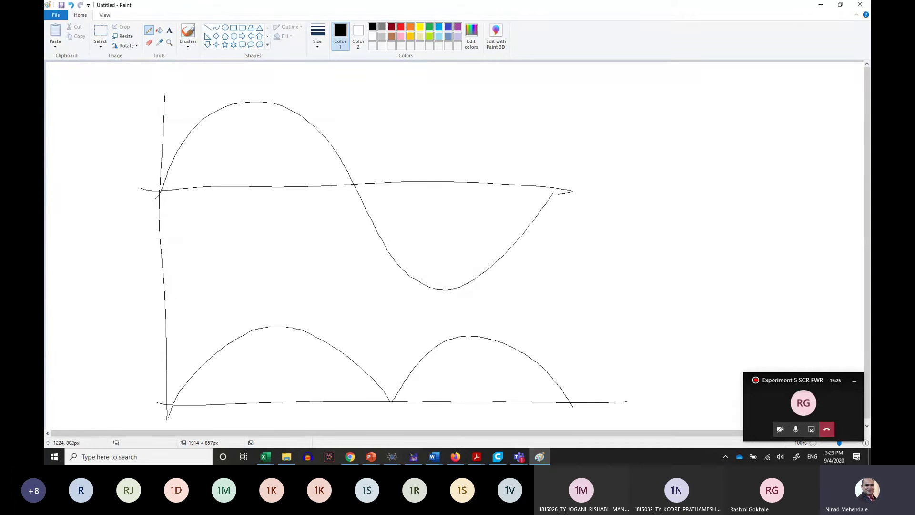
In red, mark the firing points on the arches and add a delay arrow labelled t
left_click(401, 27)
left_click_drag(223, 348, 226, 395)
mouse_move(225, 347)
left_mouse_down()
mouse_move(270, 328)
mouse_move(316, 337)
mouse_move(343, 350)
mouse_move(396, 407)
left_mouse_up()
mouse_move(447, 336)
left_mouse_down()
mouse_move(455, 397)
mouse_move(489, 344)
mouse_move(535, 365)
mouse_move(578, 412)
left_mouse_up()
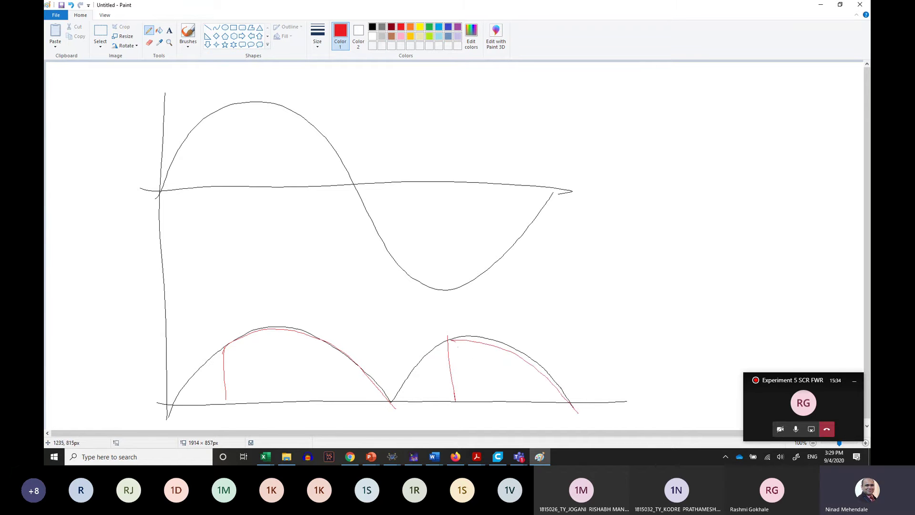
left_click_drag(401, 390, 434, 386)
mouse_move(427, 376)
left_mouse_down()
mouse_move(449, 387)
mouse_move(389, 388)
left_mouse_up()
left_click_drag(389, 388, 406, 397)
left_click_drag(412, 330, 419, 367)
left_click_drag(396, 343, 414, 342)
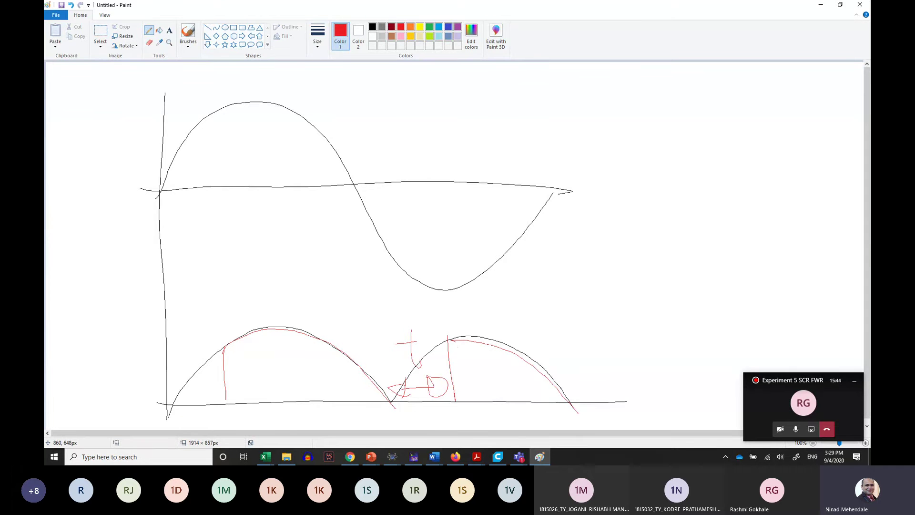
Draw a red period arrow below the baseline and begin a t label at the right
left_click_drag(183, 416, 574, 426)
mouse_move(554, 414)
left_mouse_down()
mouse_move(553, 428)
mouse_move(574, 416)
left_mouse_up()
left_click_drag(575, 416, 567, 429)
left_click_drag(576, 383, 574, 420)
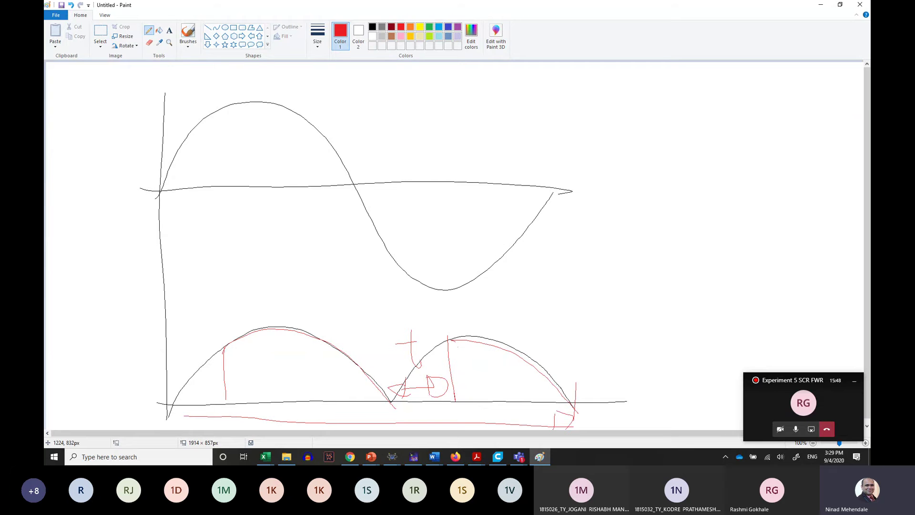
left_click_drag(192, 409, 189, 428)
mouse_move(665, 171)
left_mouse_down()
mouse_move(662, 196)
mouse_move(687, 178)
left_mouse_up()
Write t/T = α/360 in red at the right, circling the t and marking the T
mouse_move(626, 209)
left_mouse_down()
mouse_move(701, 207)
mouse_move(656, 250)
mouse_move(683, 217)
left_mouse_up()
left_click_drag(715, 200, 739, 208)
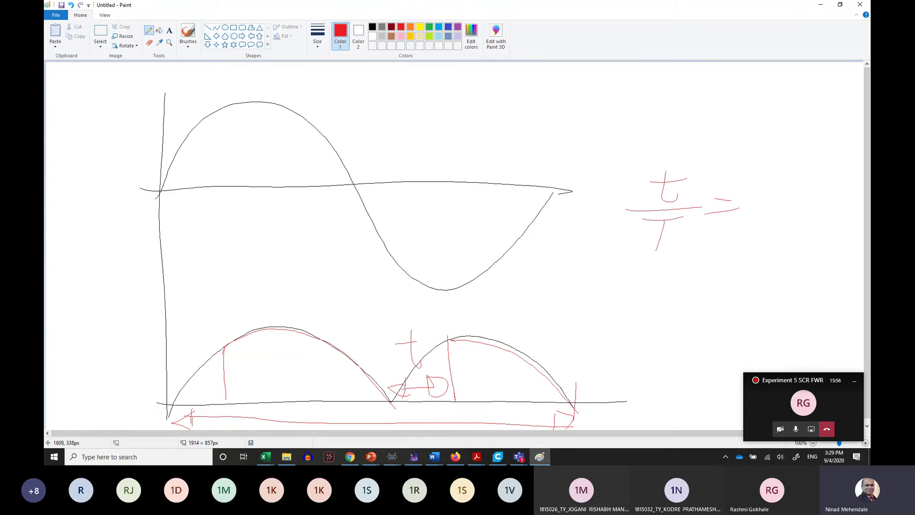
left_click_drag(763, 167, 750, 174)
mouse_move(771, 160)
left_mouse_down()
mouse_move(768, 182)
mouse_move(784, 183)
mouse_move(753, 234)
left_mouse_up()
mouse_move(798, 215)
left_mouse_down()
mouse_move(774, 228)
mouse_move(805, 217)
left_mouse_up()
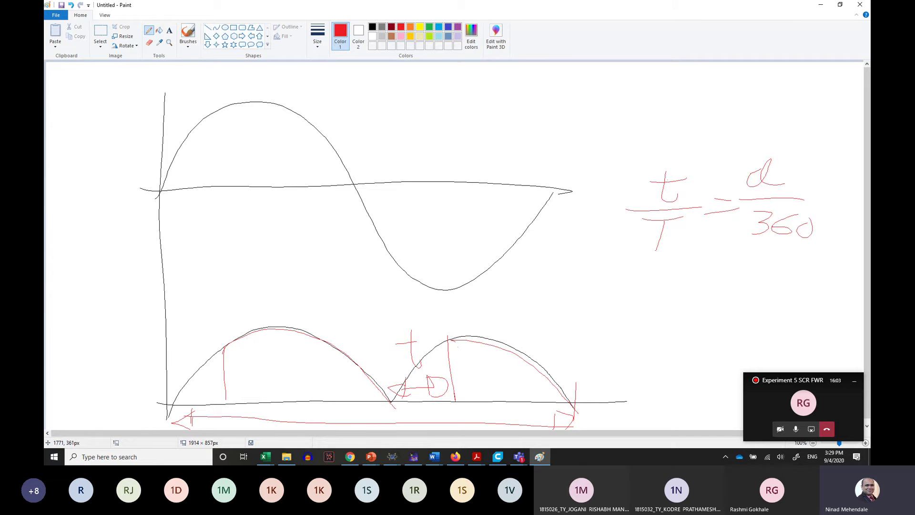
left_click_drag(691, 158, 665, 156)
left_click_drag(656, 253, 672, 304)
mouse_move(653, 273)
left_mouse_down()
mouse_move(679, 264)
mouse_move(646, 279)
mouse_move(708, 250)
left_mouse_up()
left_click_drag(565, 268, 564, 393)
Draw a full-period arrow above the lower arches, circle 360 and write 2π beneath it
mouse_move(169, 305)
left_mouse_down()
mouse_move(559, 295)
mouse_move(534, 316)
left_mouse_up()
left_click_drag(527, 307, 538, 288)
left_click_drag(201, 292, 197, 319)
left_click_drag(179, 303, 252, 305)
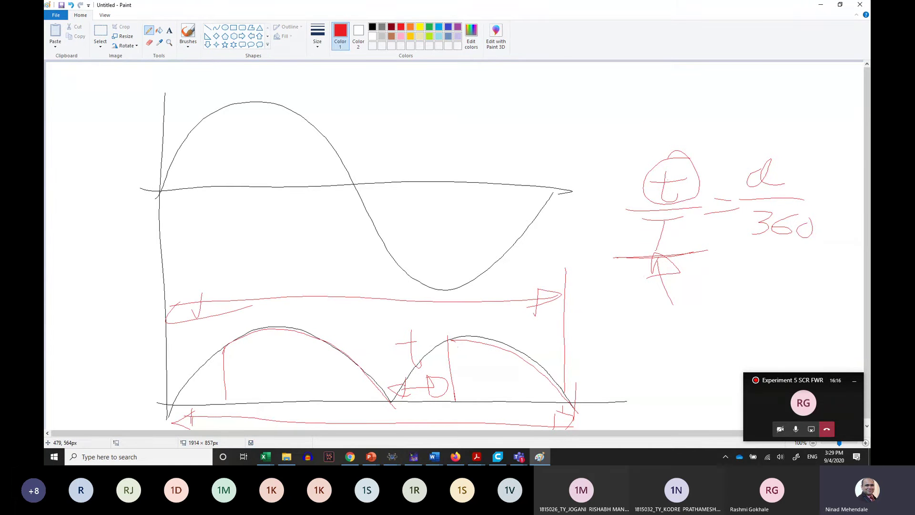
mouse_move(827, 208)
left_mouse_down()
mouse_move(762, 211)
mouse_move(806, 249)
mouse_move(753, 216)
mouse_move(813, 209)
mouse_move(757, 206)
left_mouse_up()
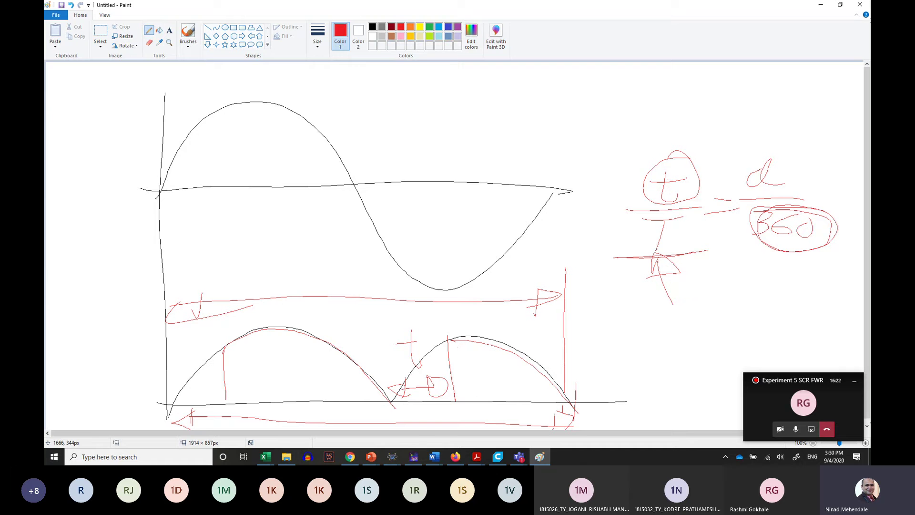
left_click_drag(769, 267, 784, 285)
mouse_move(792, 265)
left_mouse_down()
mouse_move(794, 288)
mouse_move(802, 268)
mouse_move(807, 288)
mouse_move(822, 286)
mouse_move(816, 263)
mouse_move(773, 301)
left_mouse_up()
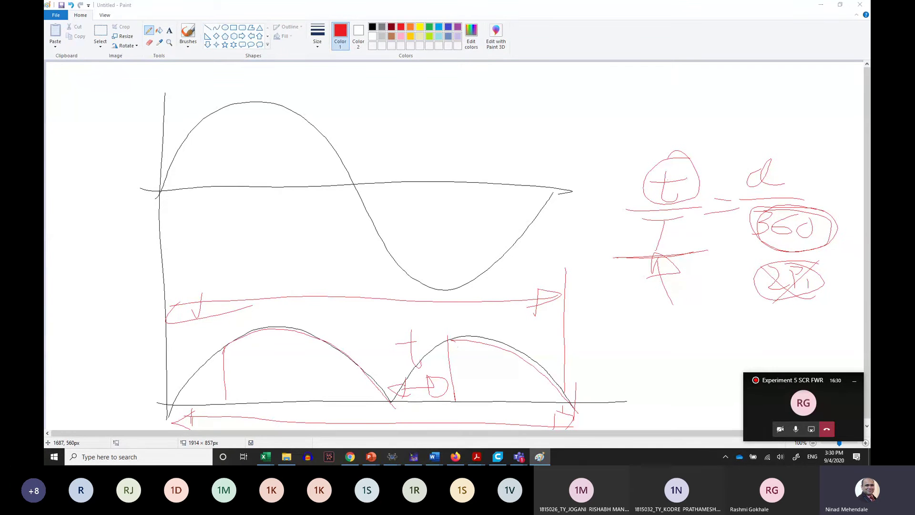
key("alt+Tab")
key("alt+Tab")
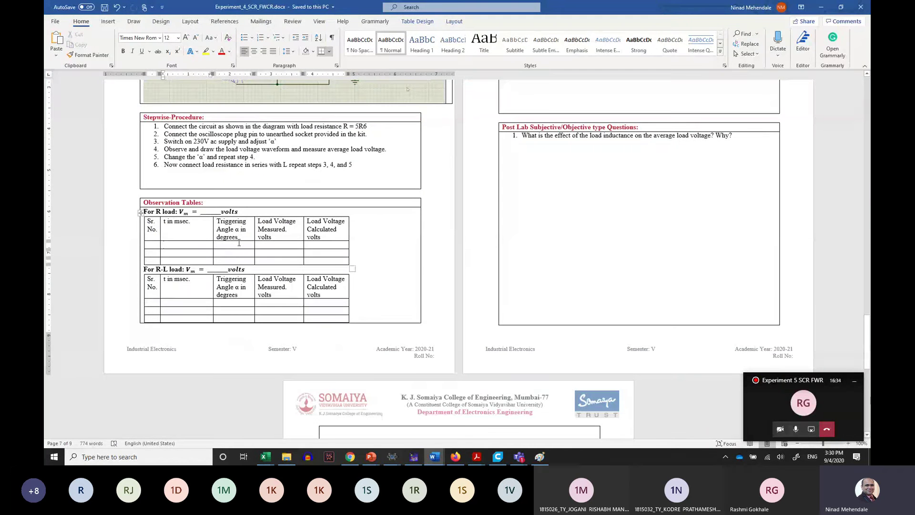
key("Tab")
left_click(236, 259)
left_click(225, 303)
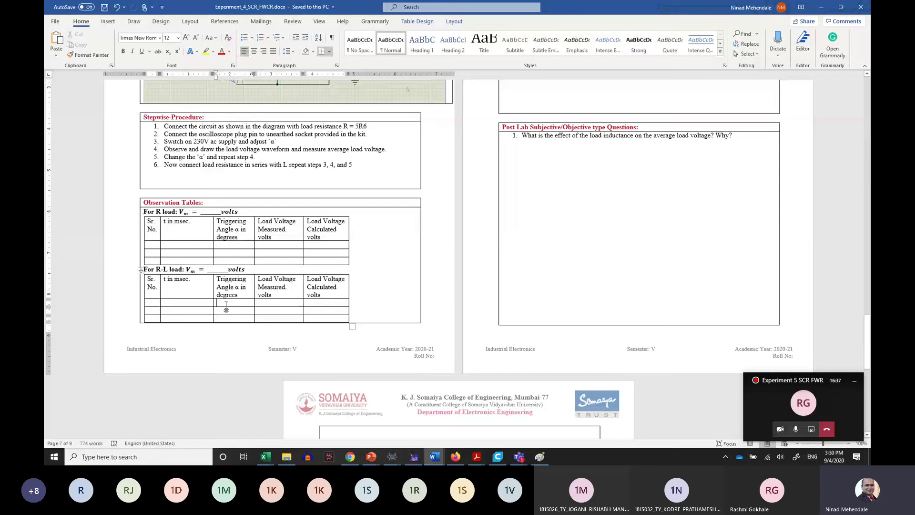
left_click(180, 245)
left_click(175, 255)
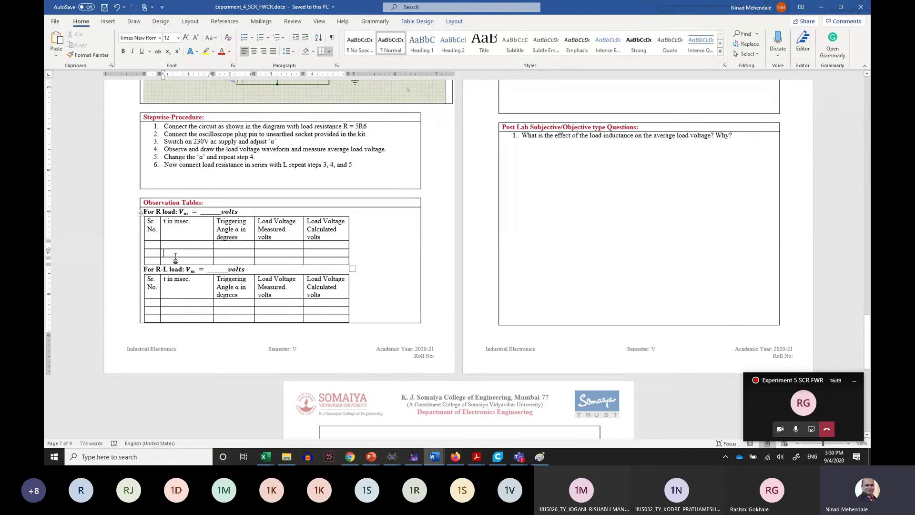
left_click(175, 261)
scroll(252, 237, "up", 1)
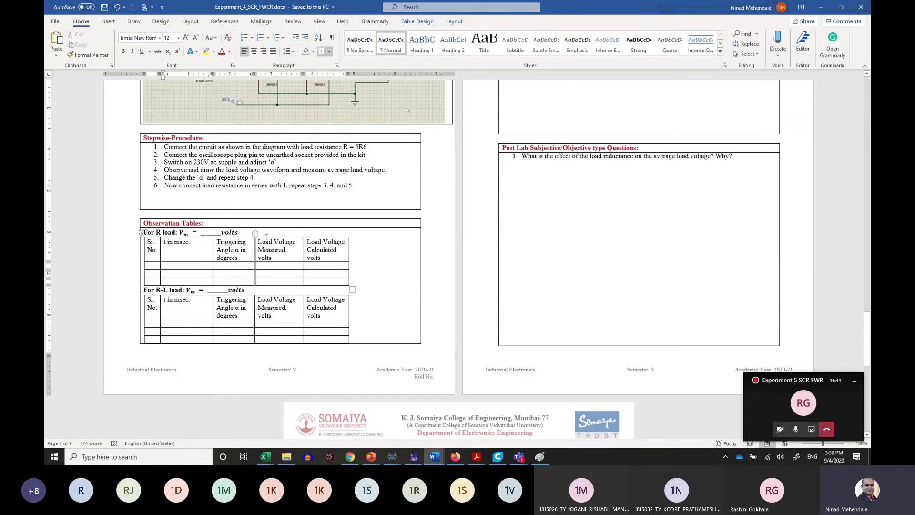
double_click(312, 250)
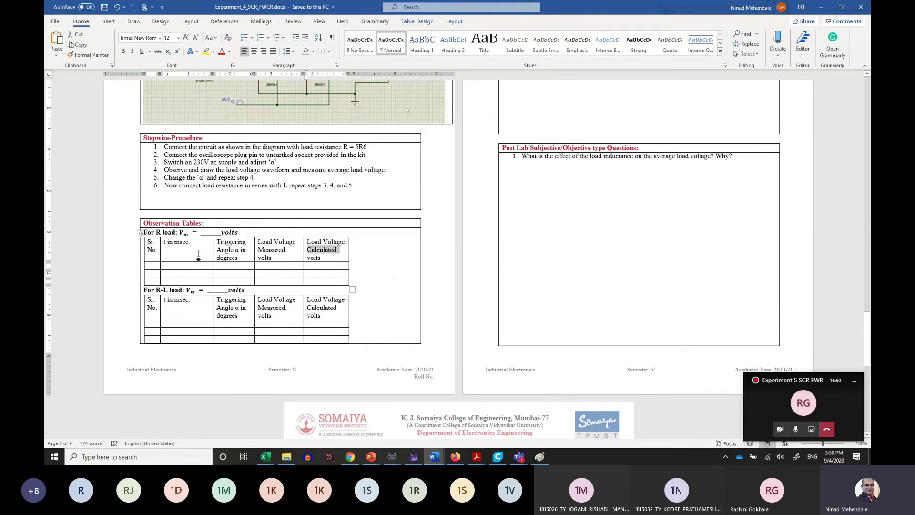
left_click_drag(175, 243, 191, 244)
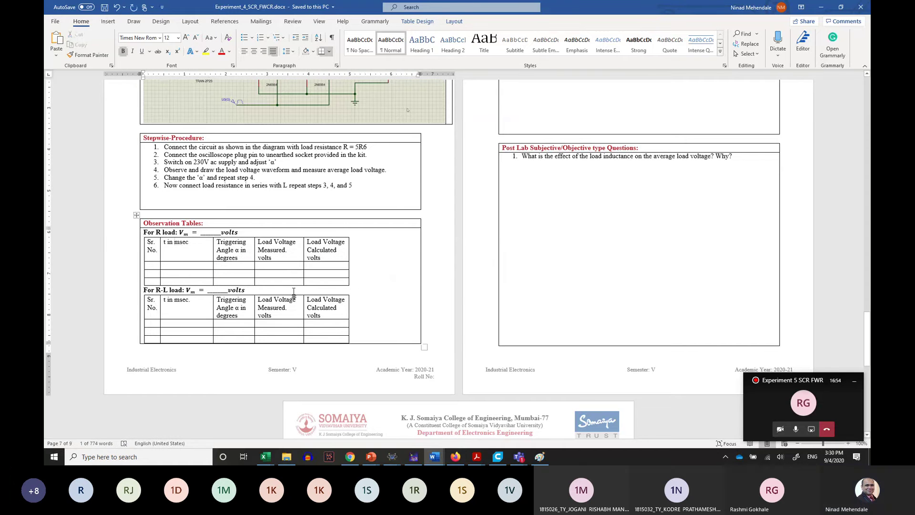
left_click(282, 267)
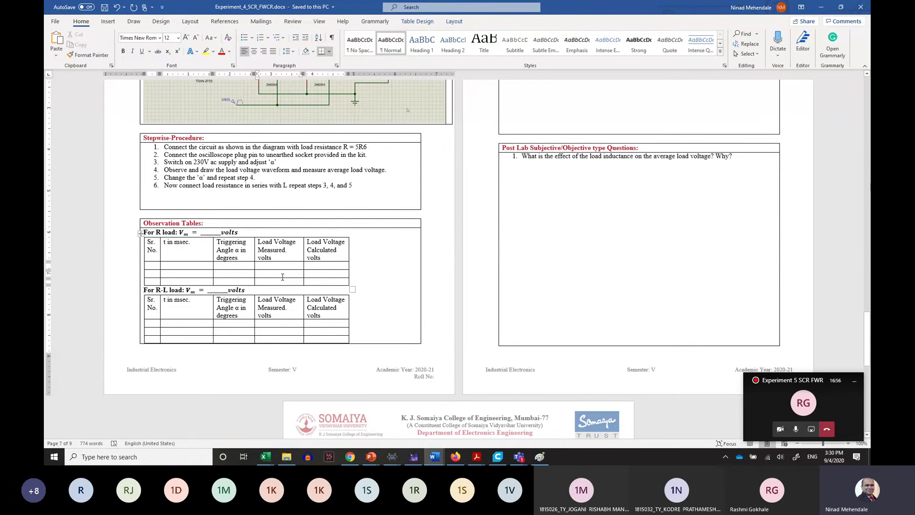
Scroll through the Theory section's average-voltage equation to the circuit diagram and pulse generator screenshots
scroll(282, 276, "down", 15)
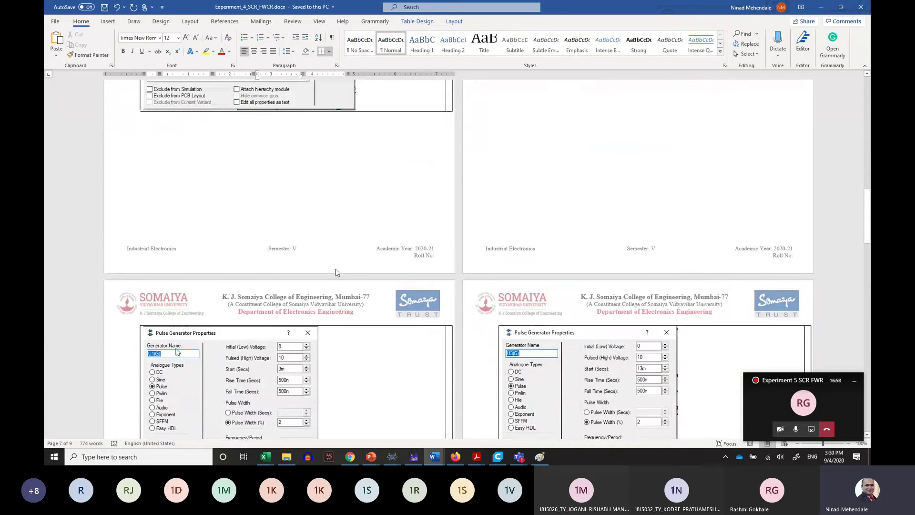
scroll(336, 272, "up", 8)
scroll(336, 272, "up", 3)
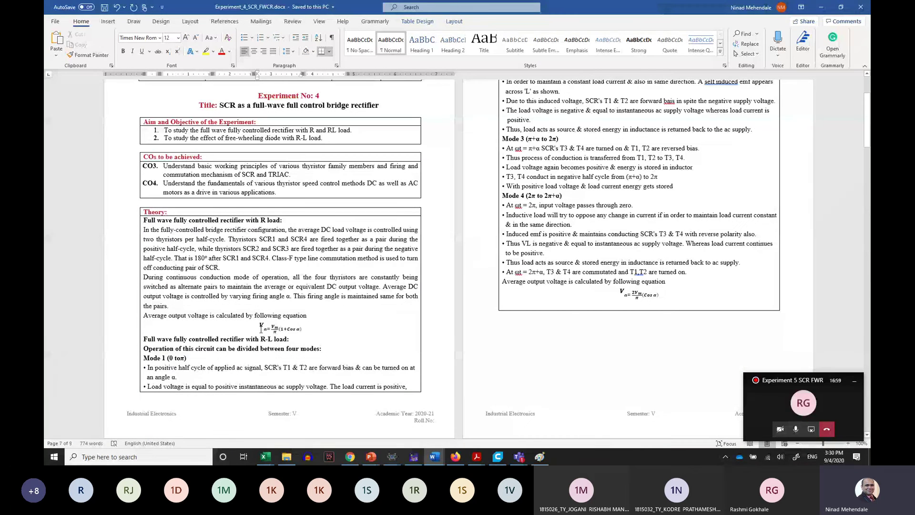
left_click(294, 332)
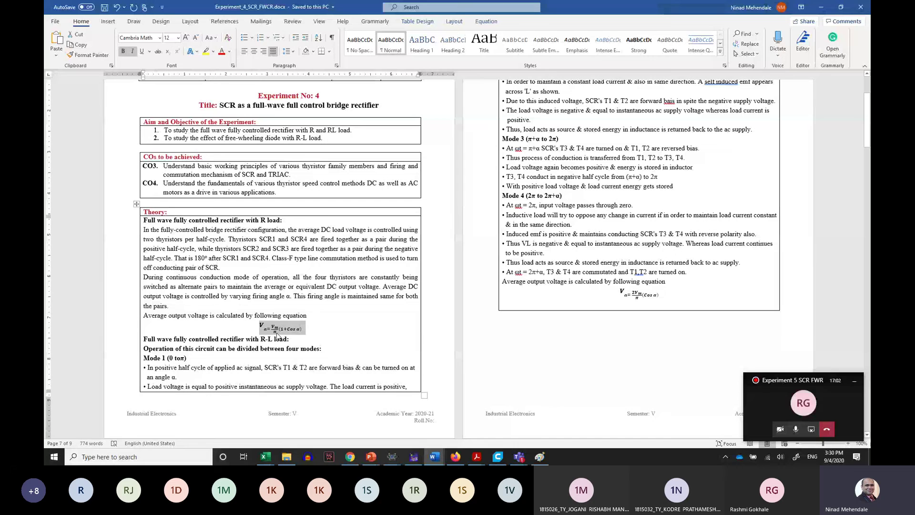
double_click(281, 337)
scroll(242, 353, "down", 10)
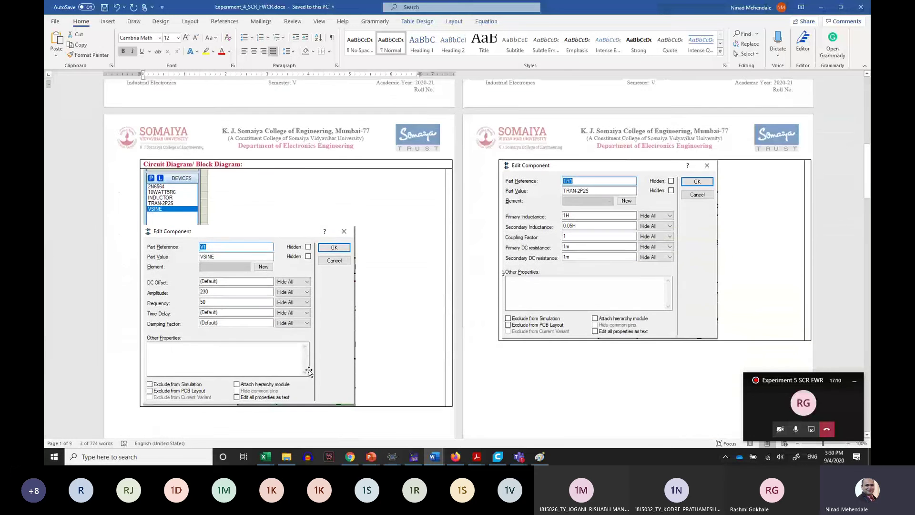
scroll(315, 368, "down", 10)
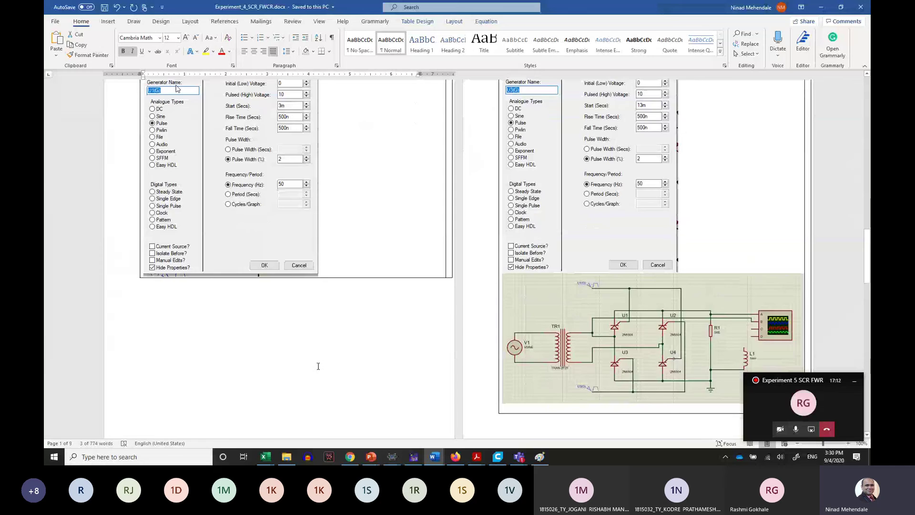
scroll(347, 358, "up", 3)
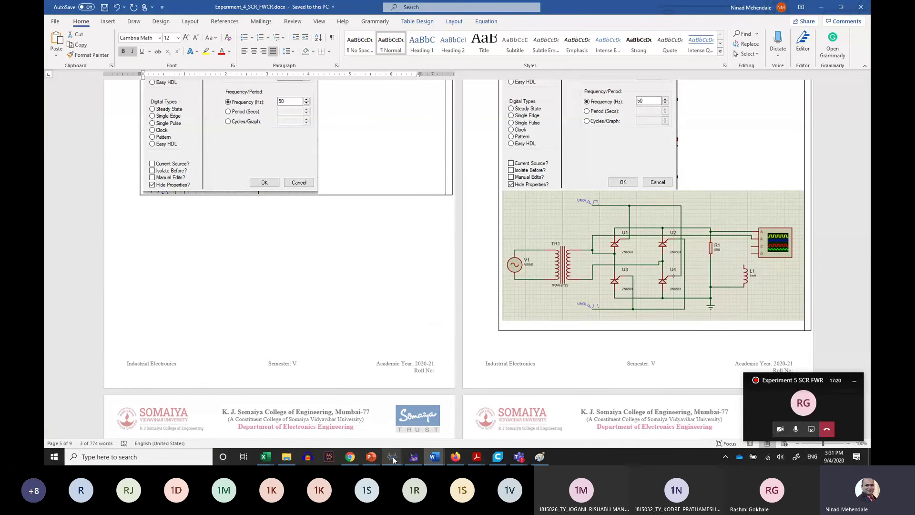
Stop the Proteus simulation and delete both TR1 secondary wires to U1 and U3
mouse_move(392, 456)
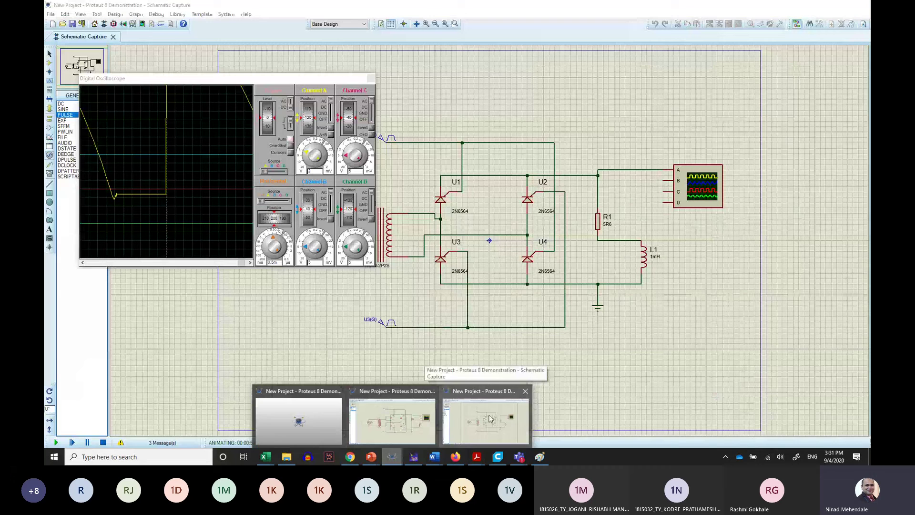
left_click(489, 418)
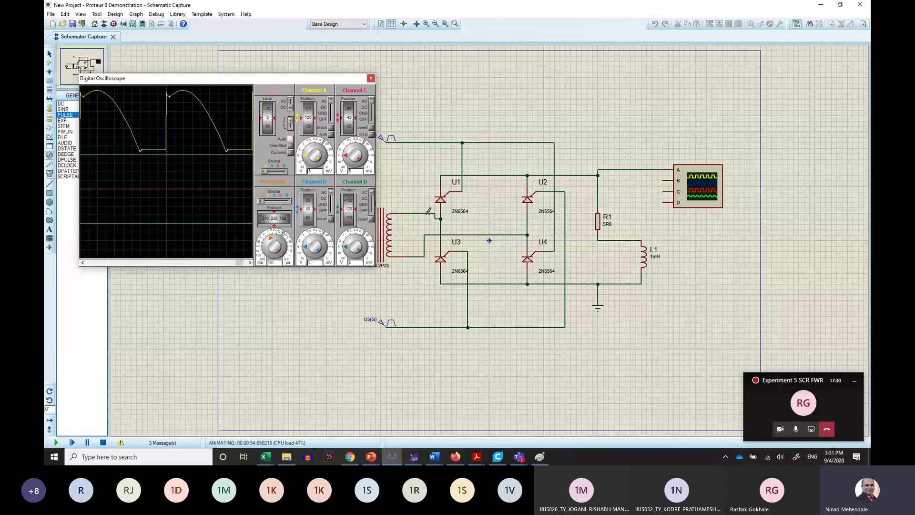
left_click(103, 441)
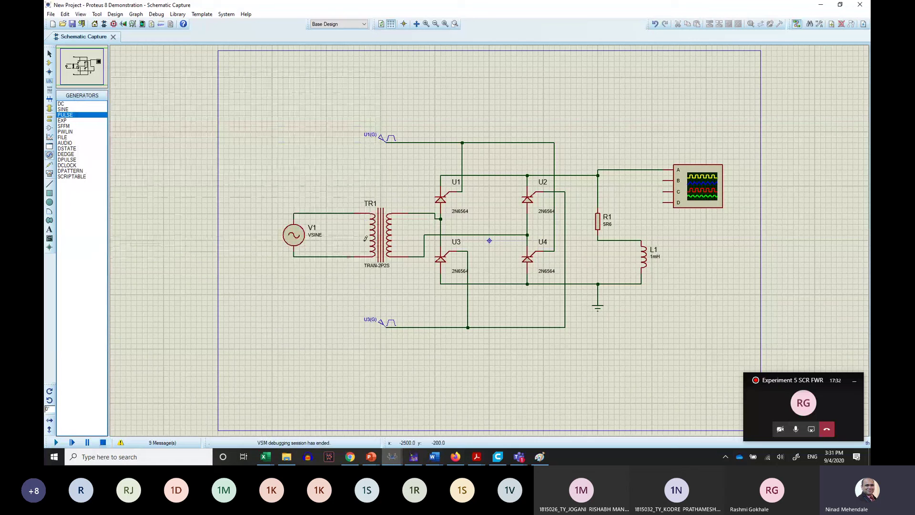
right_click(432, 210)
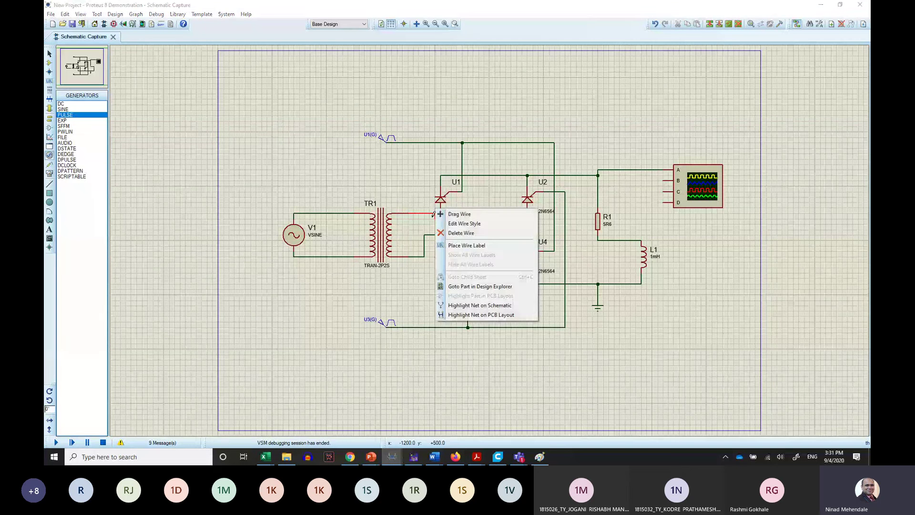
left_click(453, 232)
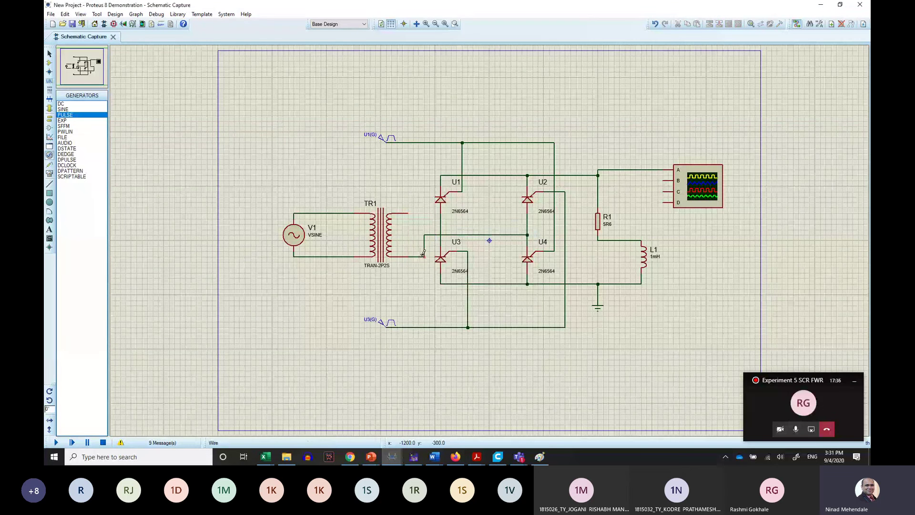
right_click(431, 252)
left_click(449, 276)
Wire scope channel B to TR1's upper secondary and TR1's lower secondary to the U3 cathode line
left_click(664, 180)
left_click(409, 213)
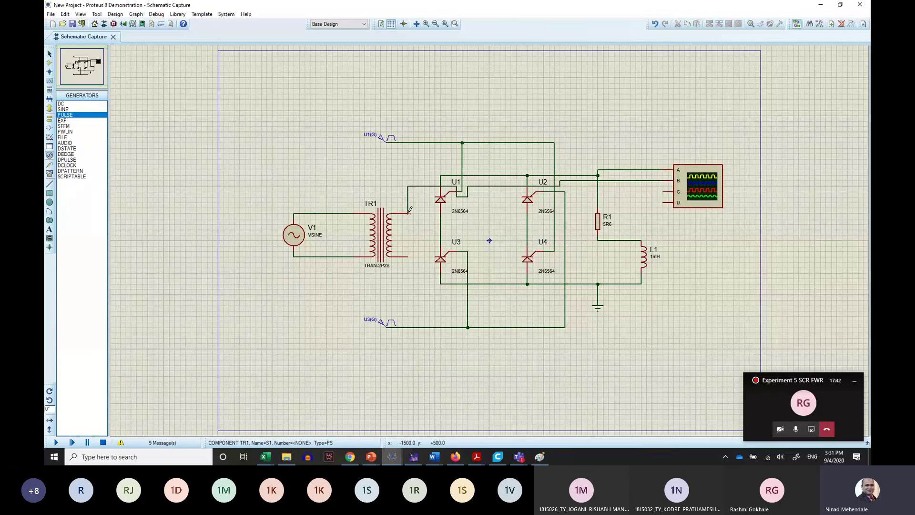
left_click(408, 257)
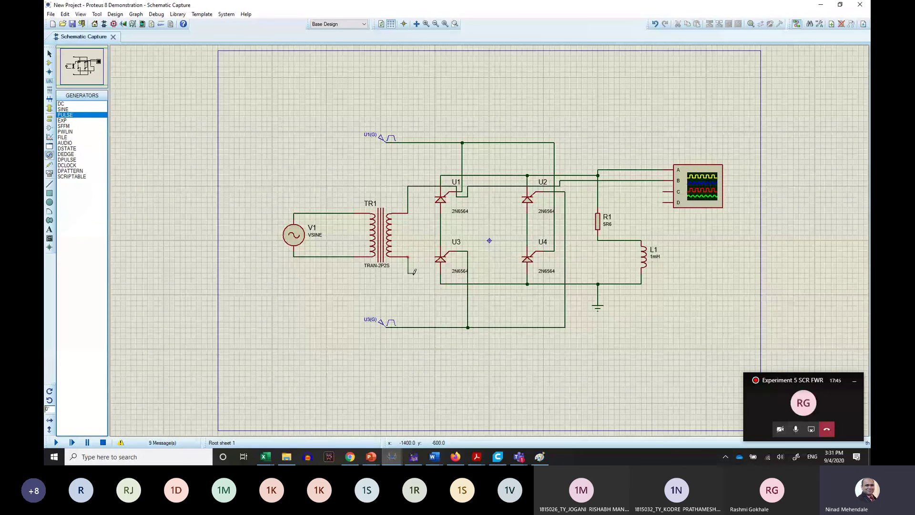
left_click(441, 284)
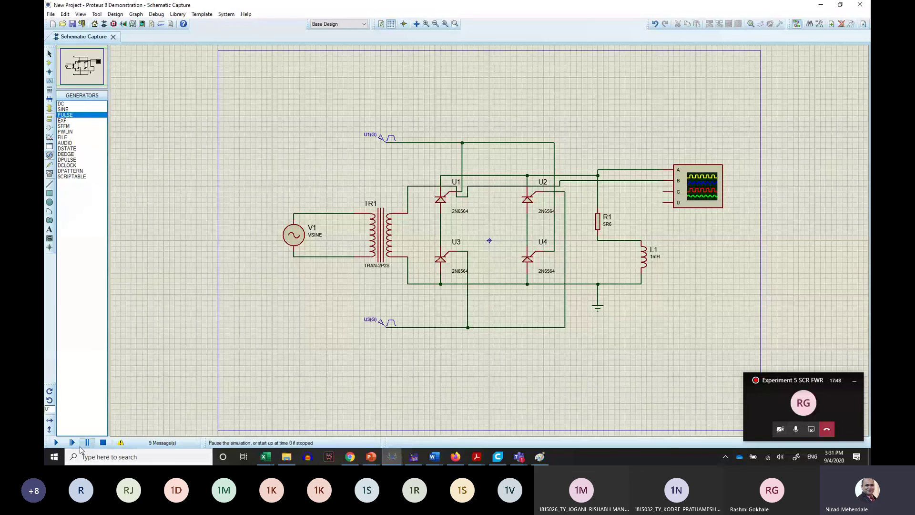
Run the simulation with Channel B at 20 V/div and a 10 ms timebase, then stop screen sharing
left_click(55, 442)
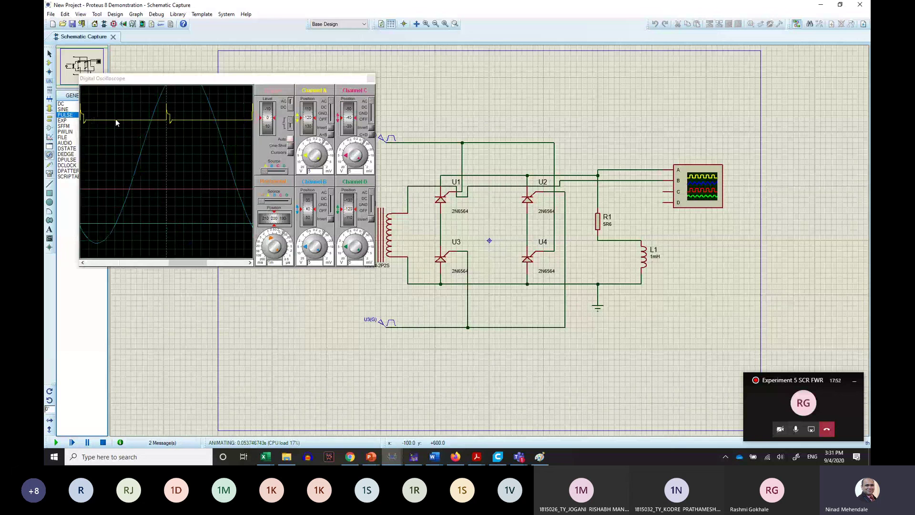
left_click(304, 252)
left_click(304, 251)
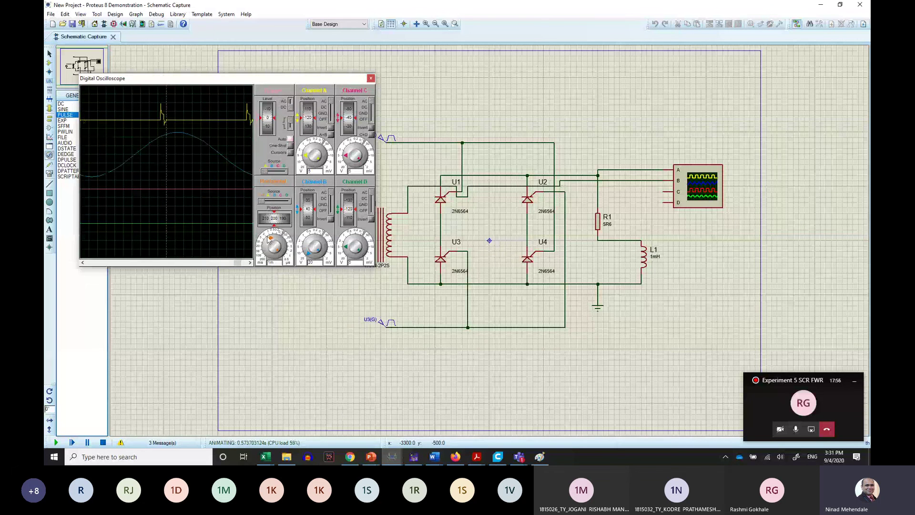
left_click(268, 240)
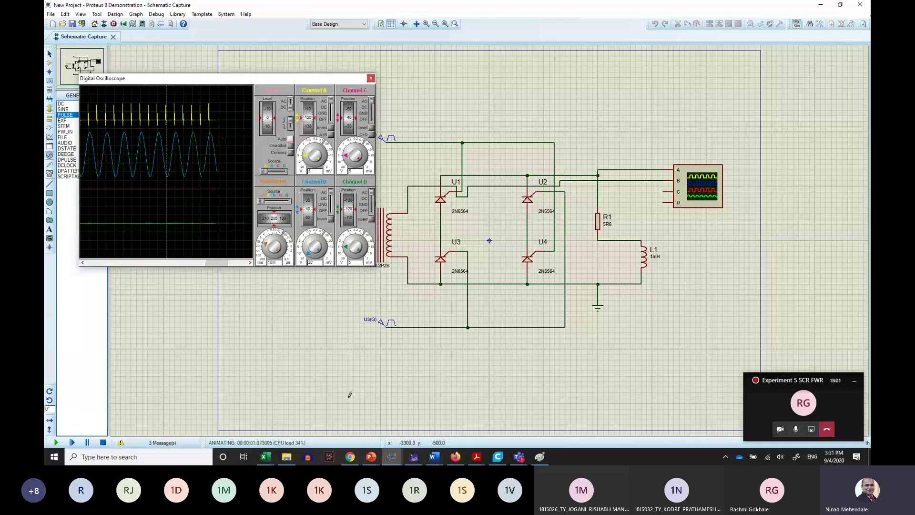
left_click(811, 429)
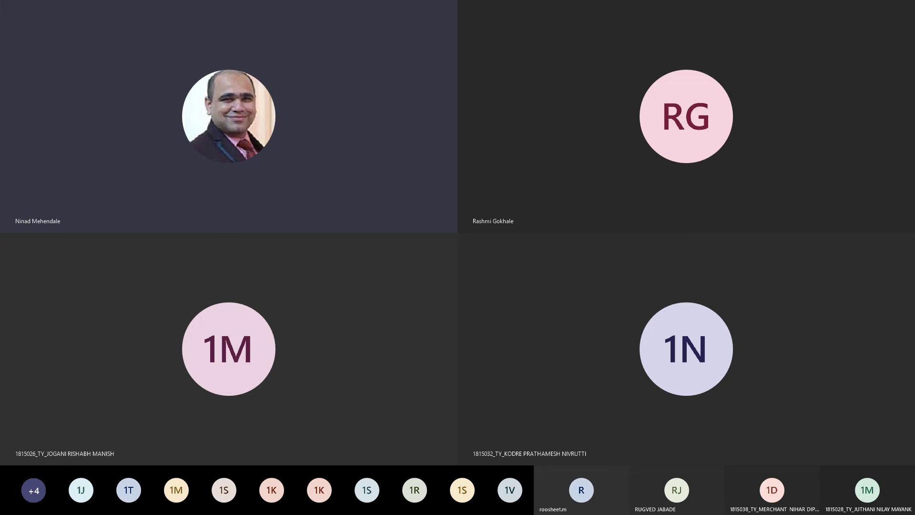